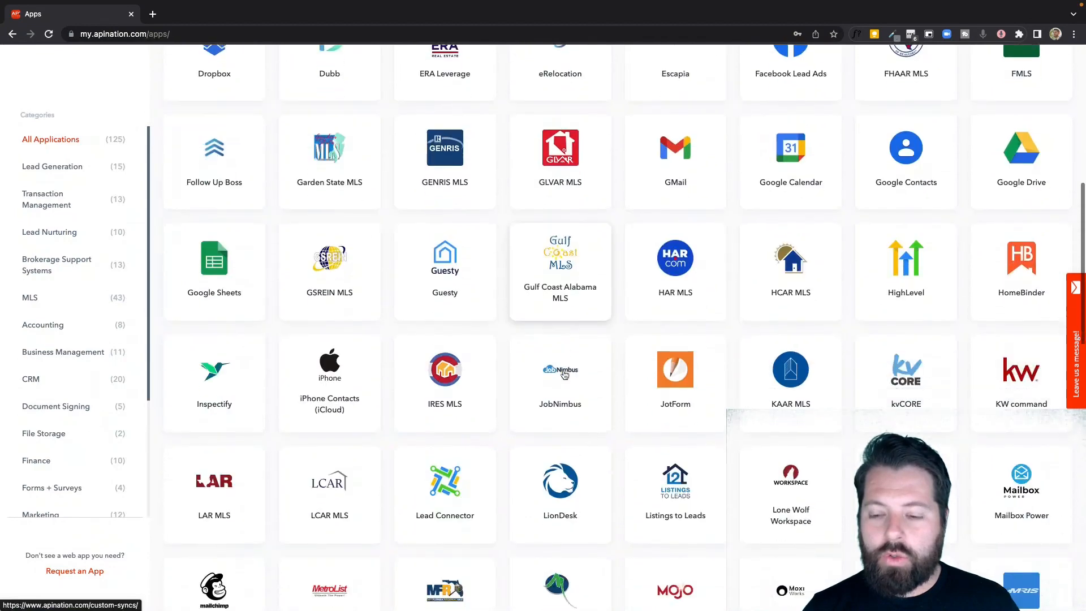
# - Open the ONE Suite CRM integration with Constant Contact and activate the "ONE Suite CRM person to Constant Contact contacts" sync
pyautogui.scroll(-2, 564, 374)
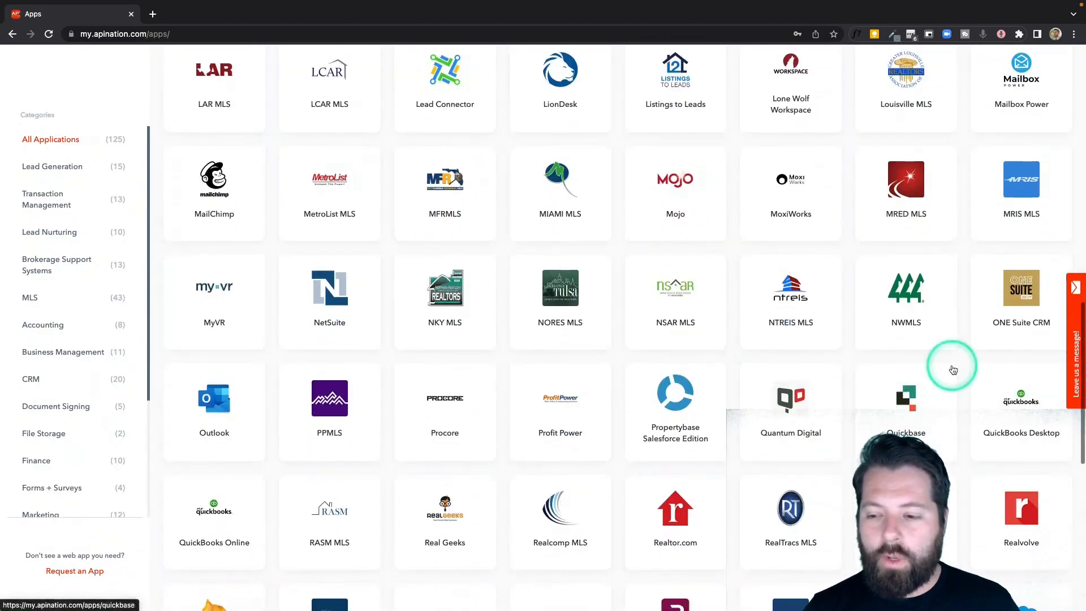
pyautogui.click(1020, 298)
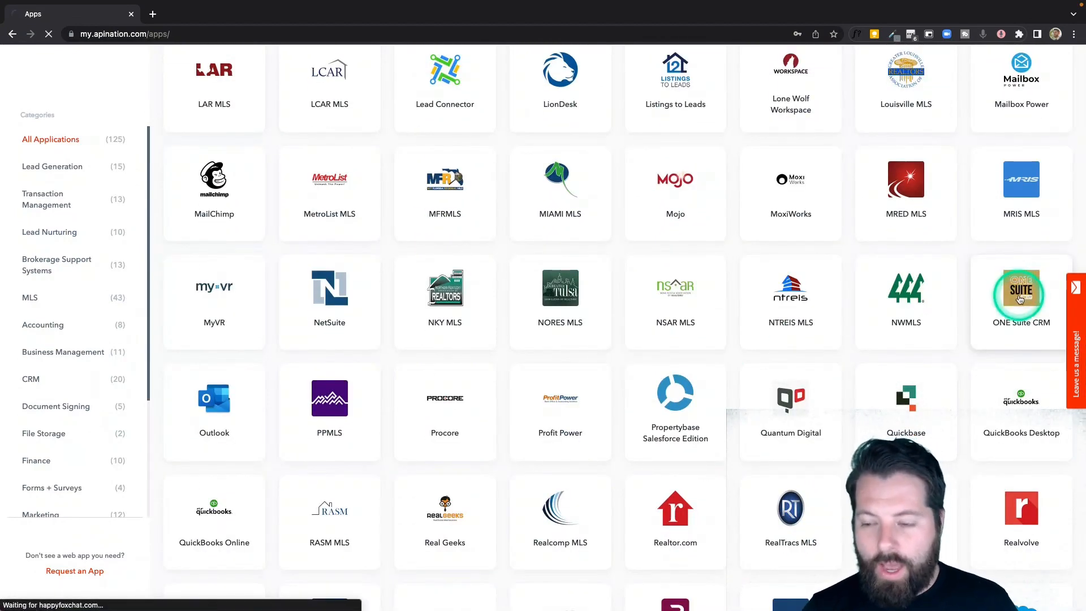
pyautogui.scroll(-1, 622, 226)
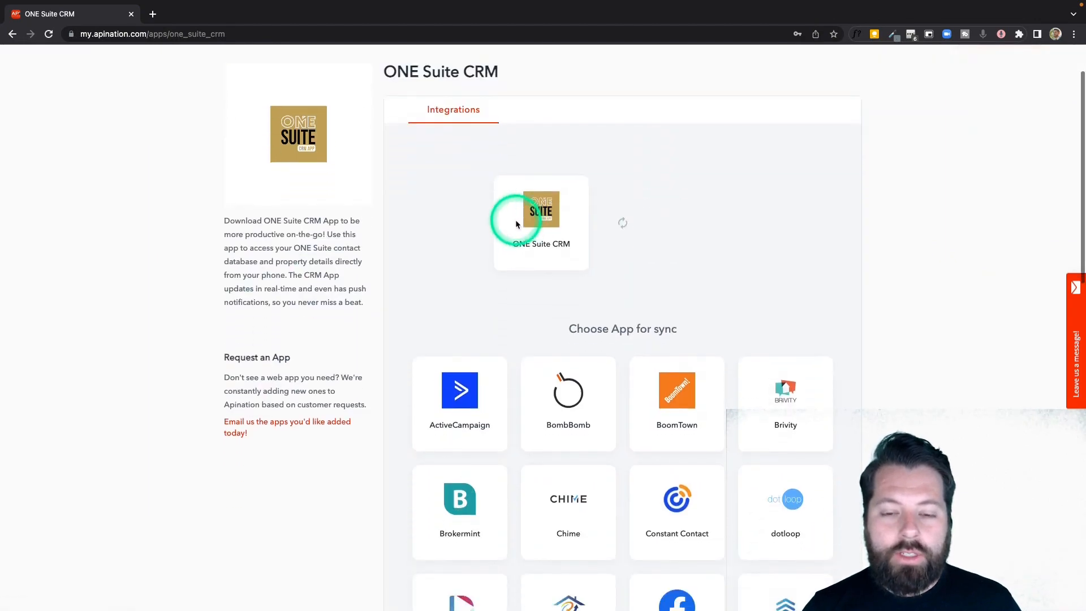
pyautogui.scroll(-4, 566, 255)
pyautogui.click(699, 303)
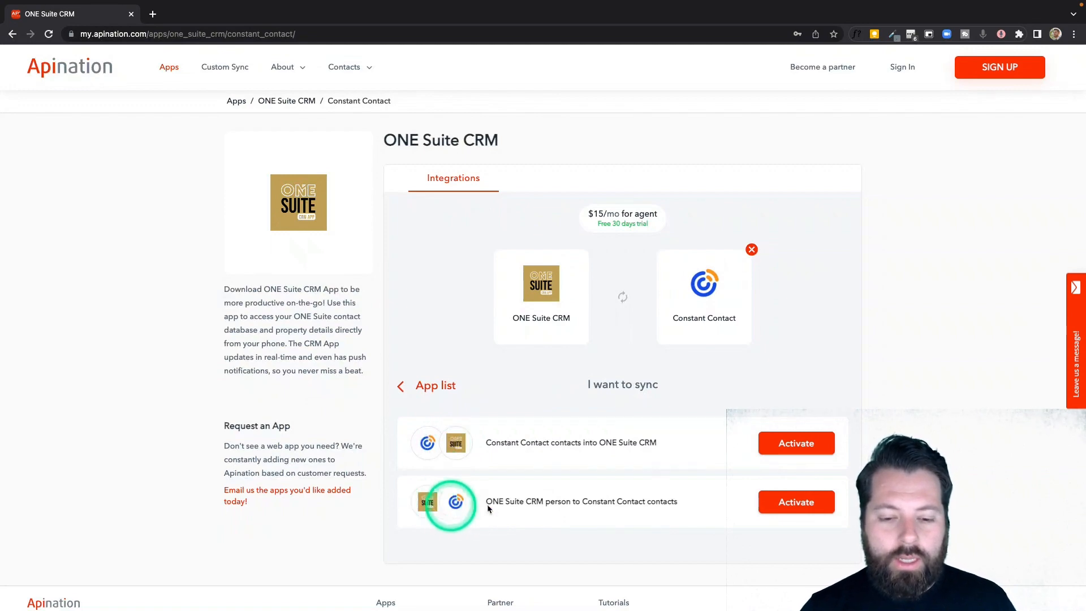
pyautogui.click(799, 505)
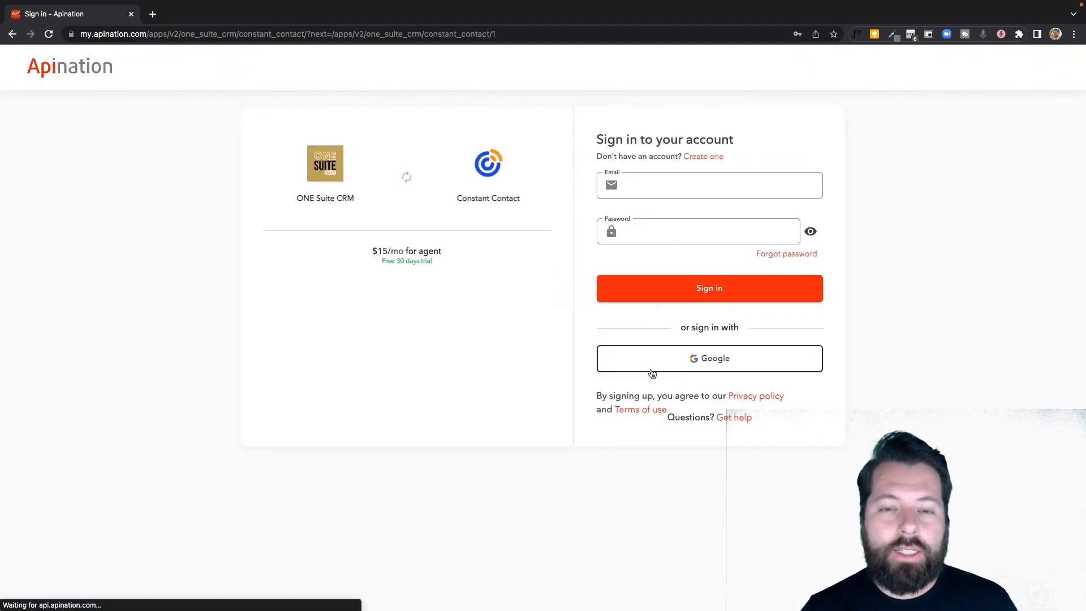
# - Sign in to the Apination account with Google
pyautogui.click(636, 259)
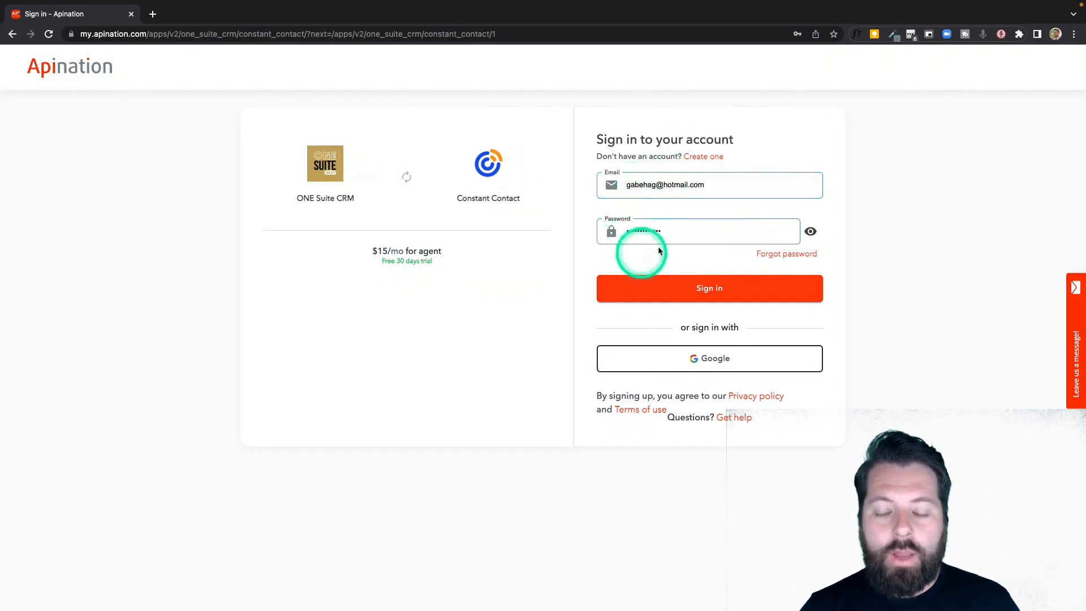
pyautogui.click(668, 232)
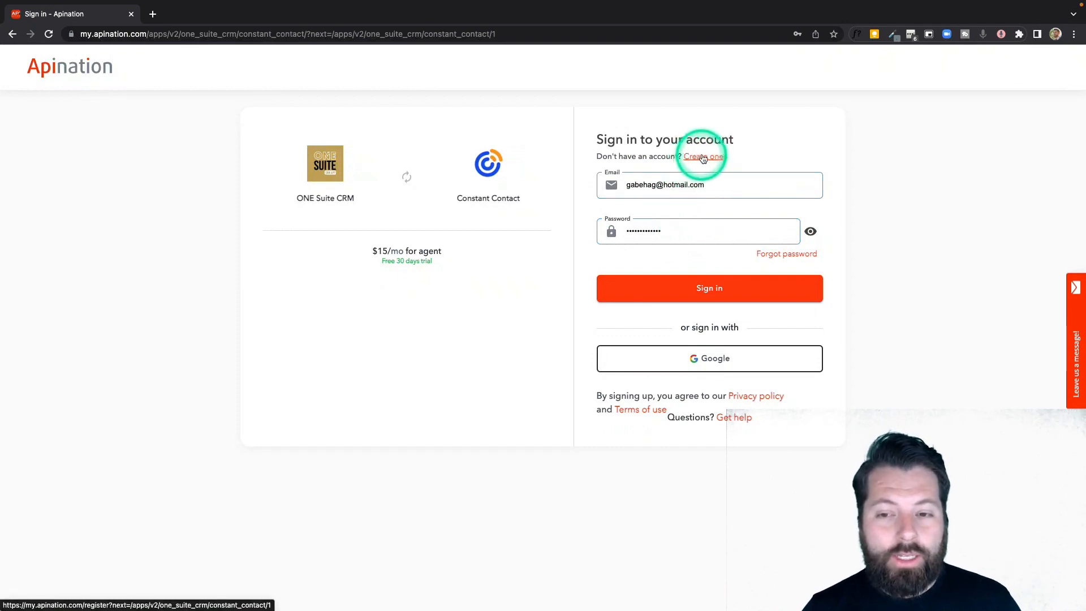
pyautogui.click(687, 366)
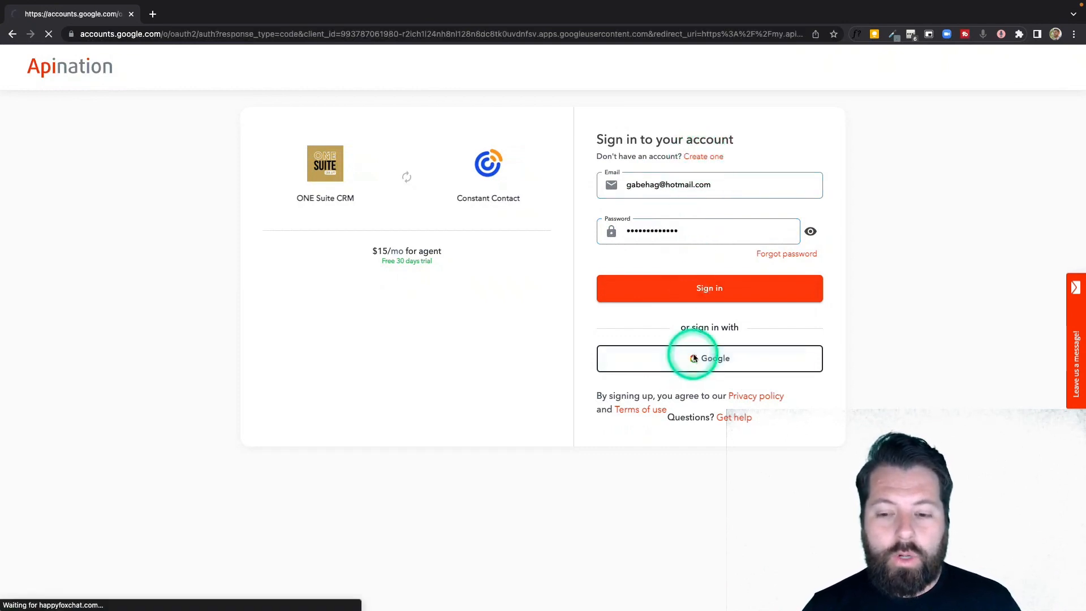
pyautogui.click(504, 292)
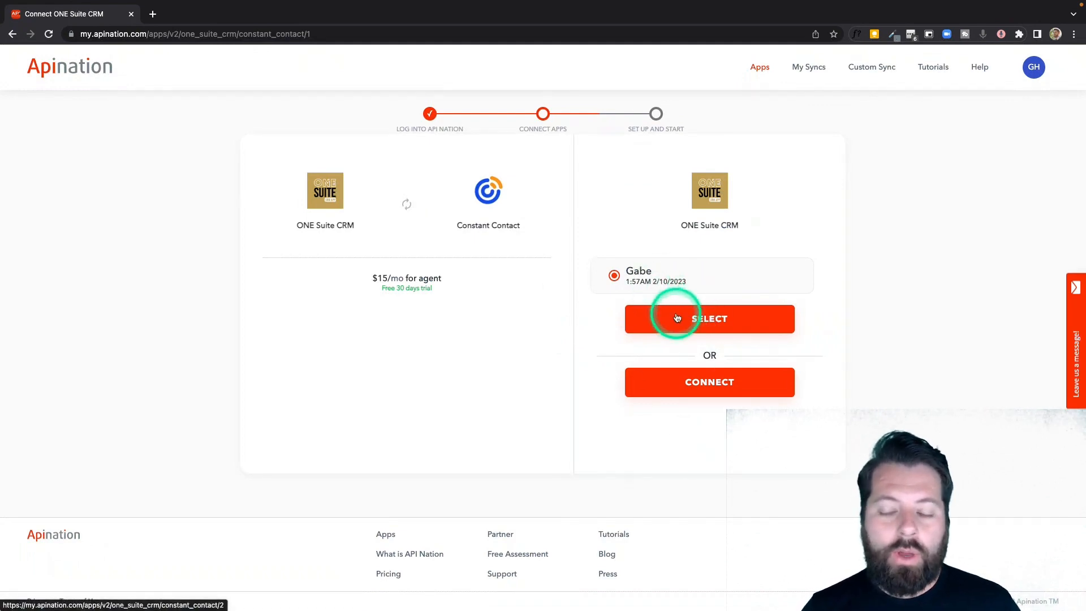
# - Start a new ONE Suite CRM connection by entering its label, and connect the Constant Contact account to the sync
pyautogui.click(706, 389)
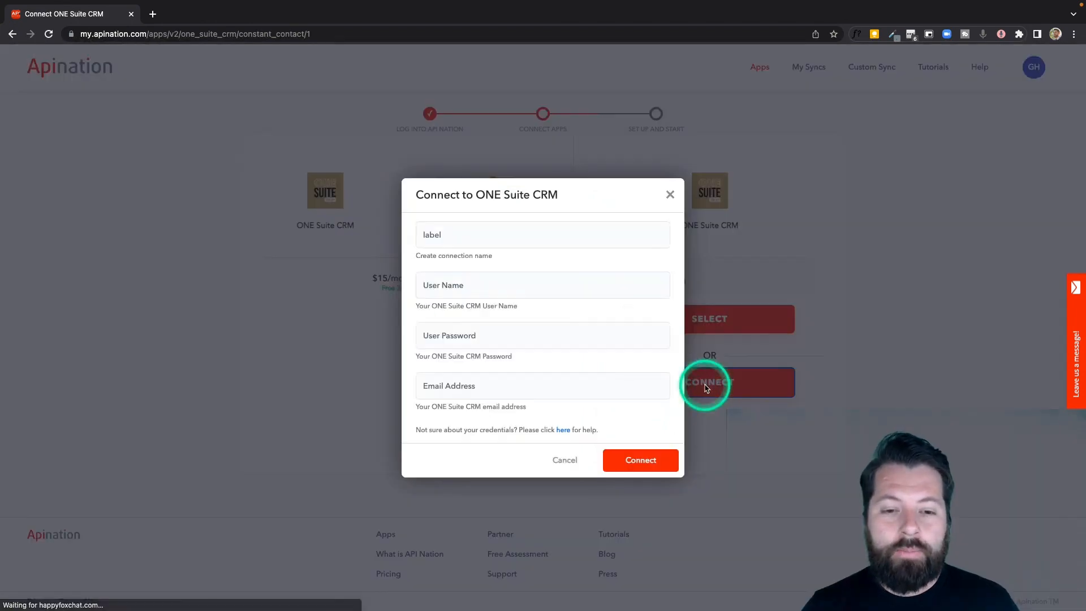
pyautogui.click(465, 238)
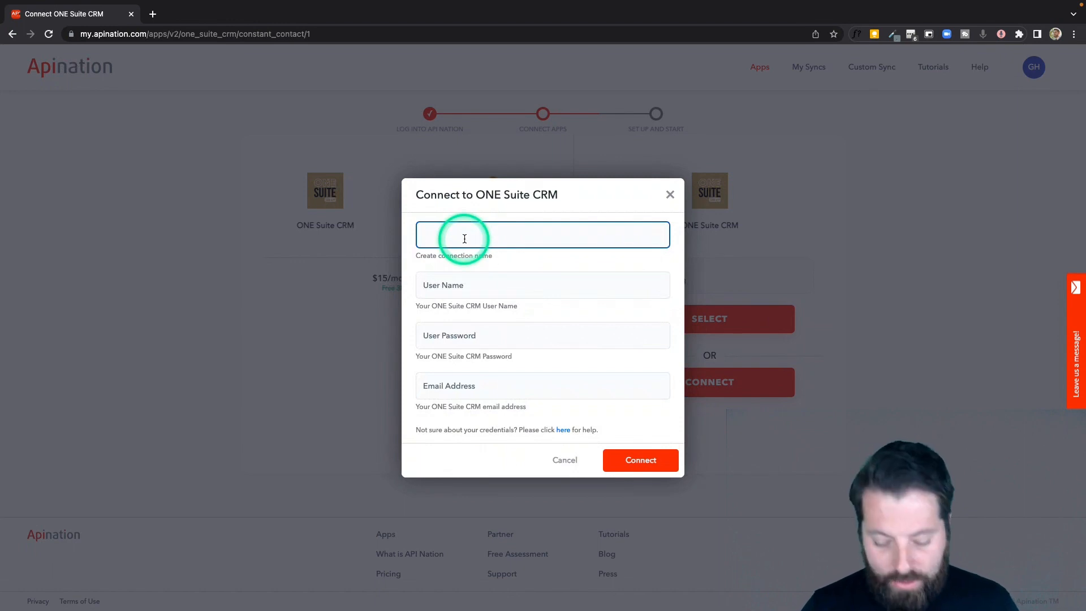
pyautogui.write('G')
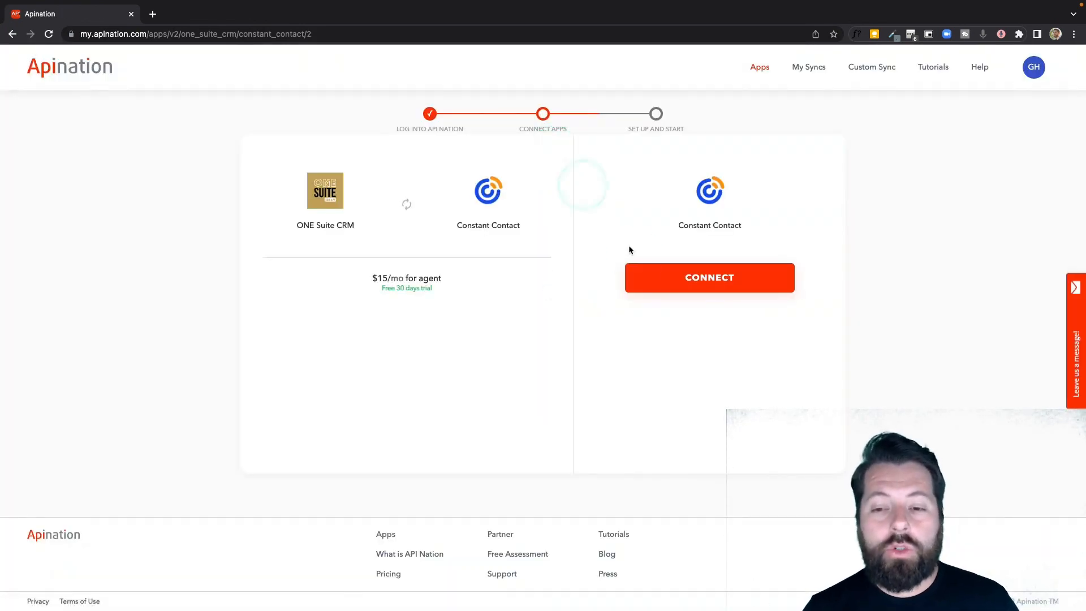
pyautogui.click(684, 279)
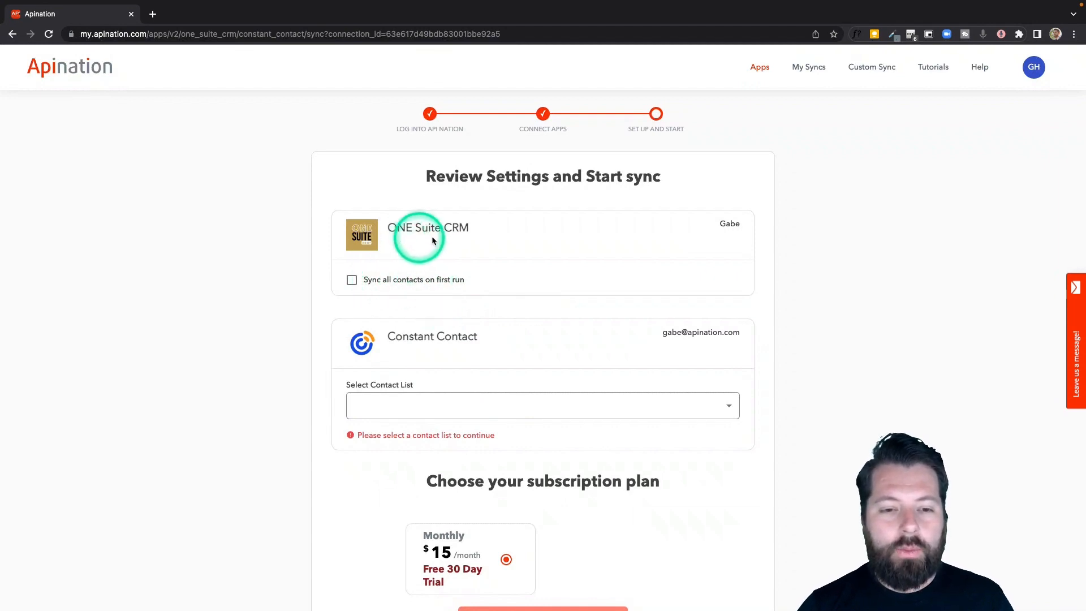
# - Enable syncing all ONE Suite CRM contacts on the first run
pyautogui.click(411, 285)
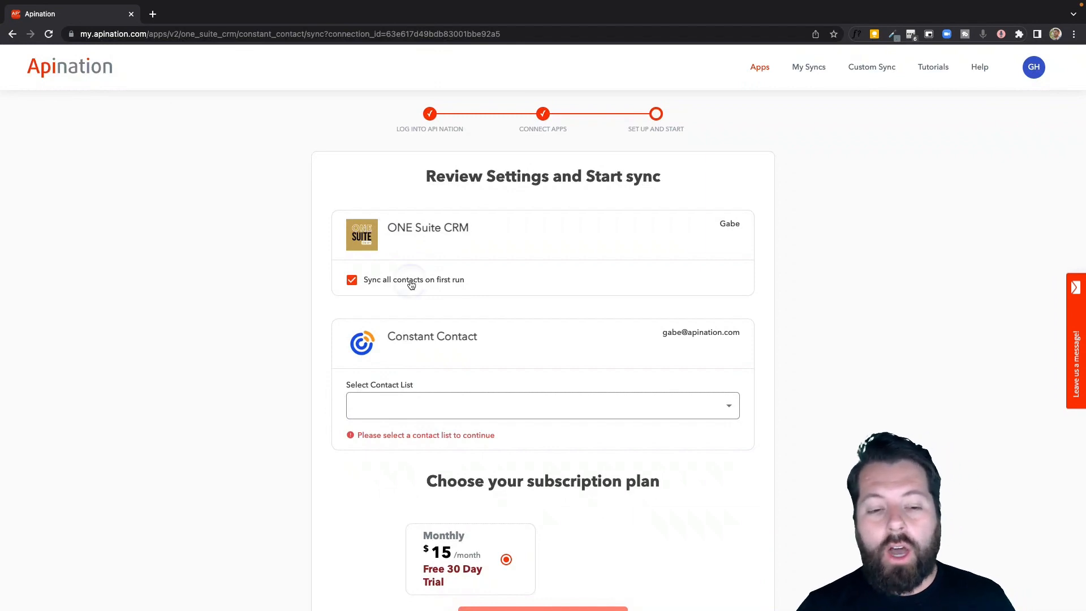
pyautogui.click(412, 285)
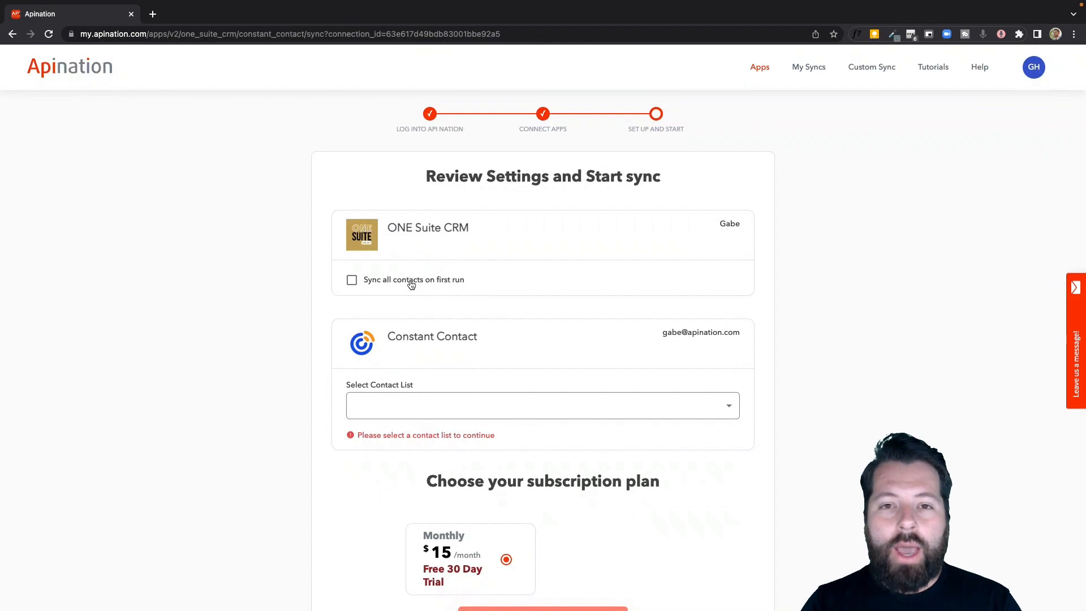
pyautogui.click(412, 286)
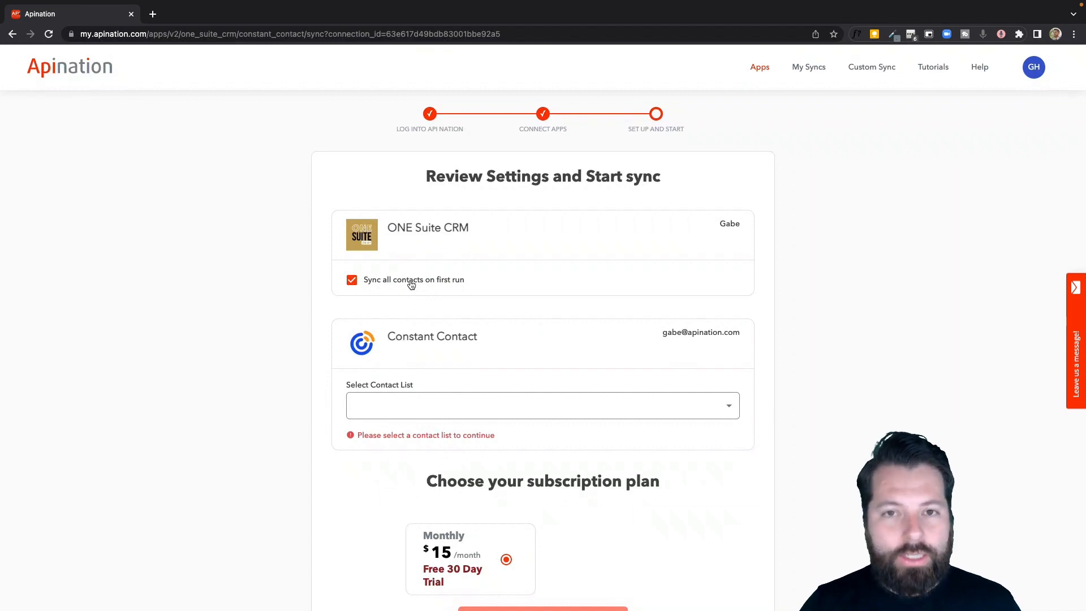
# - Create a new Constant Contact list named "ONE Suite" as the sync destination and subscribe to the monthly plan
pyautogui.scroll(-3, 453, 354)
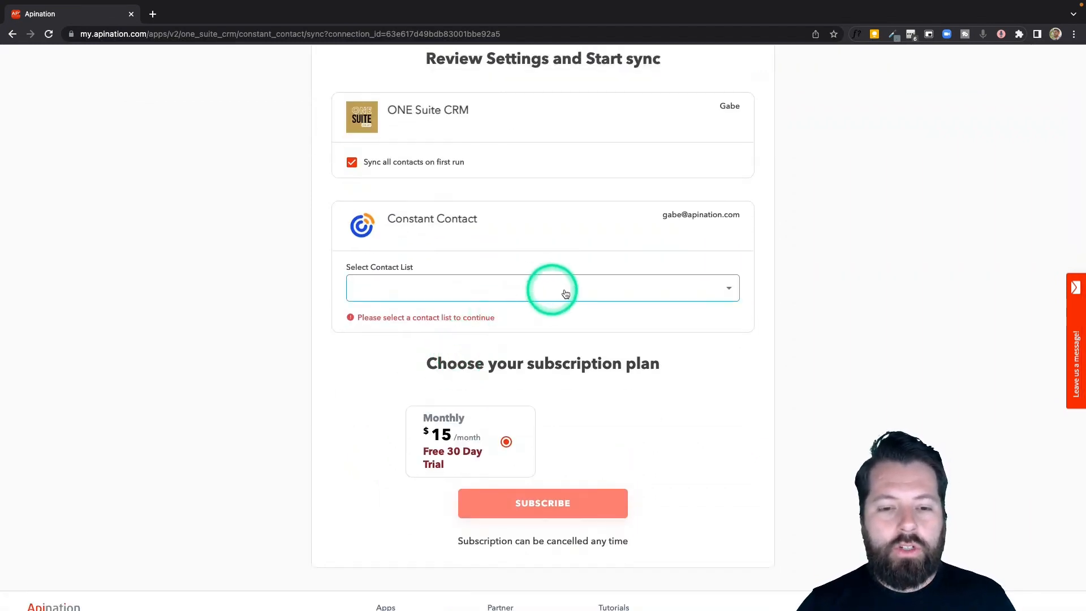
pyautogui.click(578, 296)
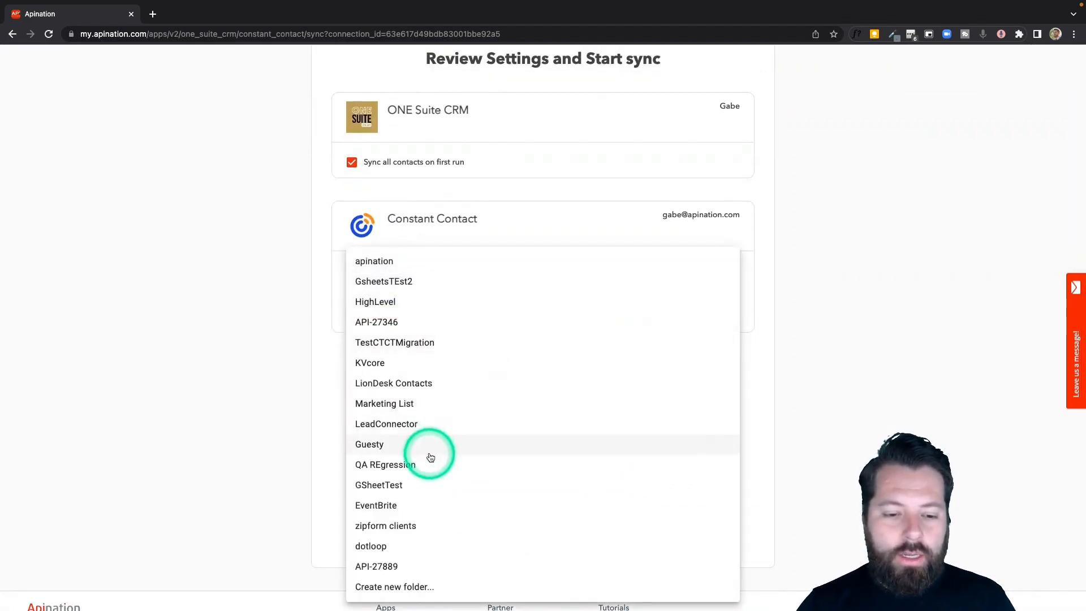
pyautogui.click(416, 587)
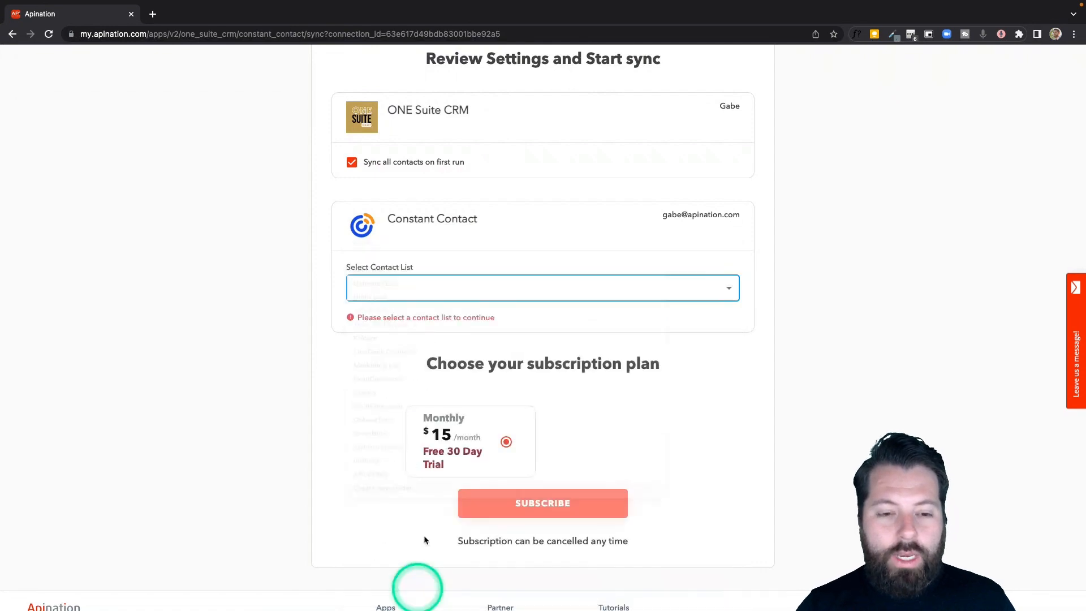
pyautogui.click(475, 291)
pyautogui.write('ONE Sui')
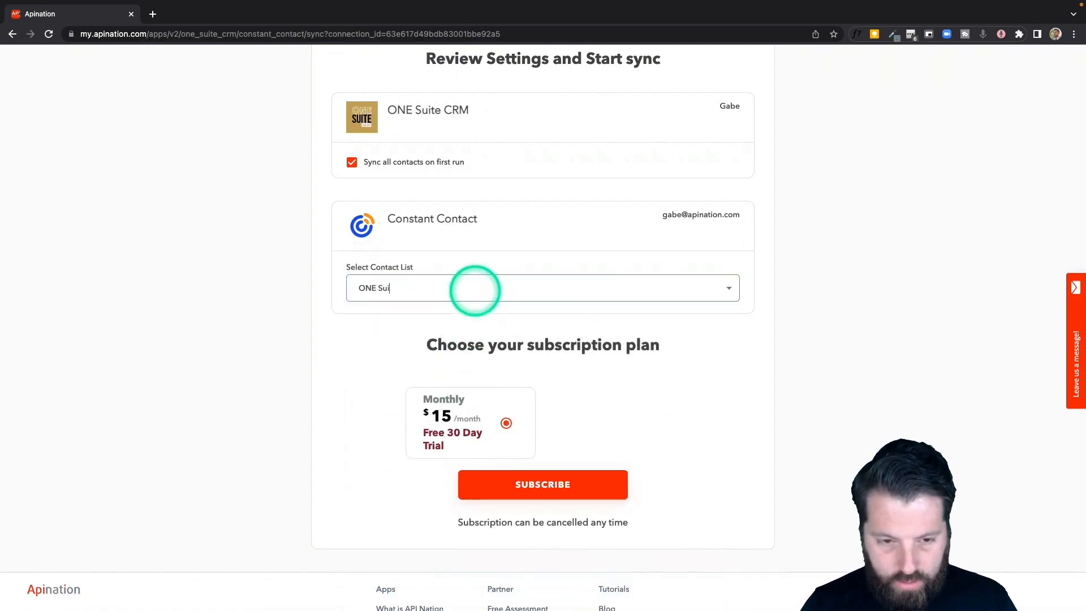
pyautogui.write('te')
pyautogui.click(550, 486)
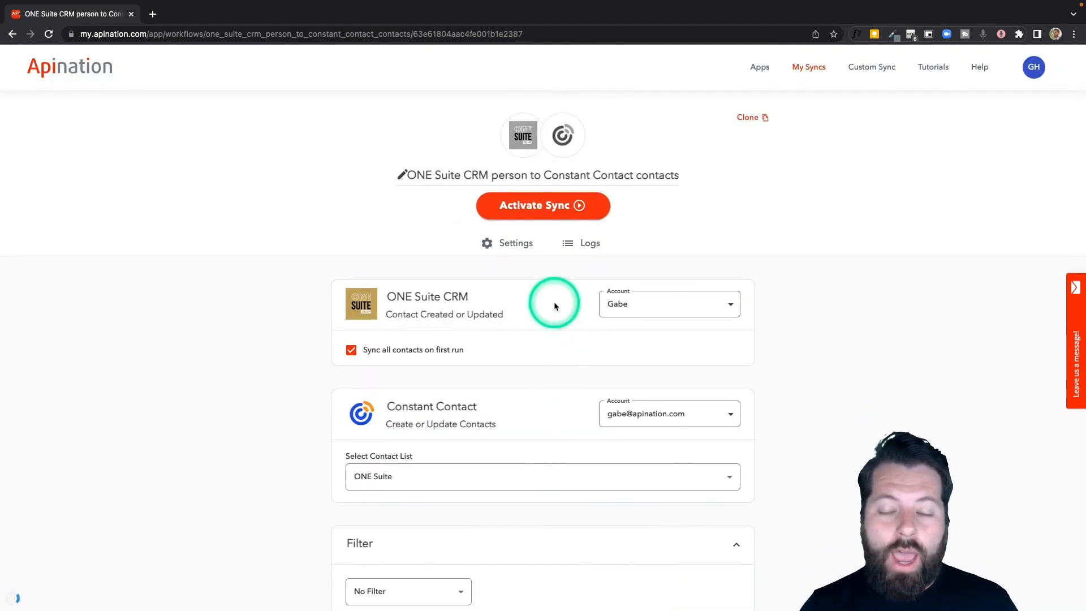
# - Set the sync filter to contacts whose City contains "San Francisco"
pyautogui.scroll(-1, 555, 297)
pyautogui.scroll(-5, 531, 348)
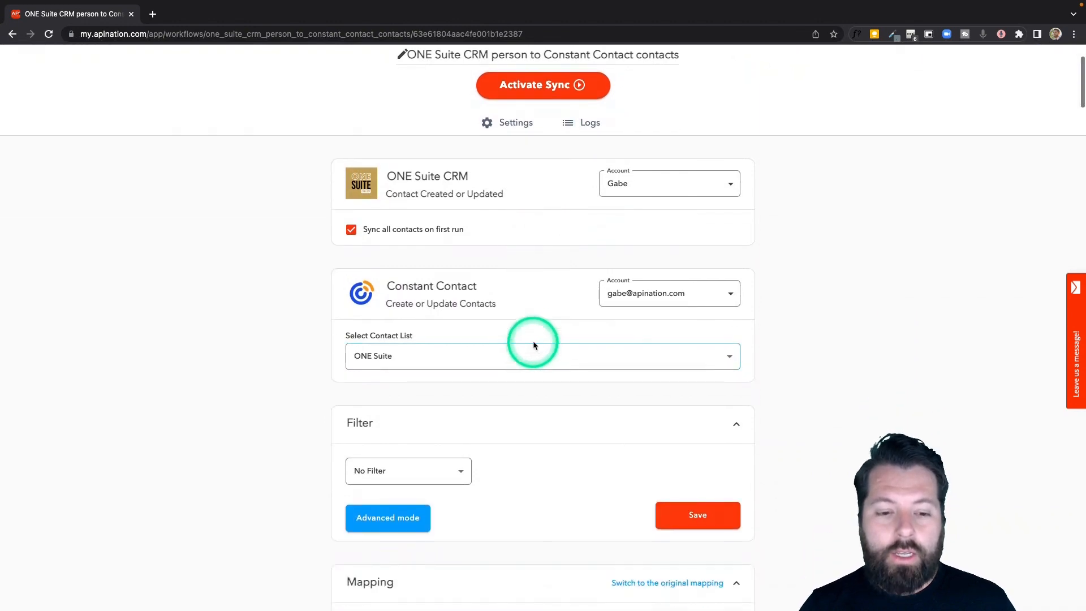
pyautogui.scroll(-1, 533, 344)
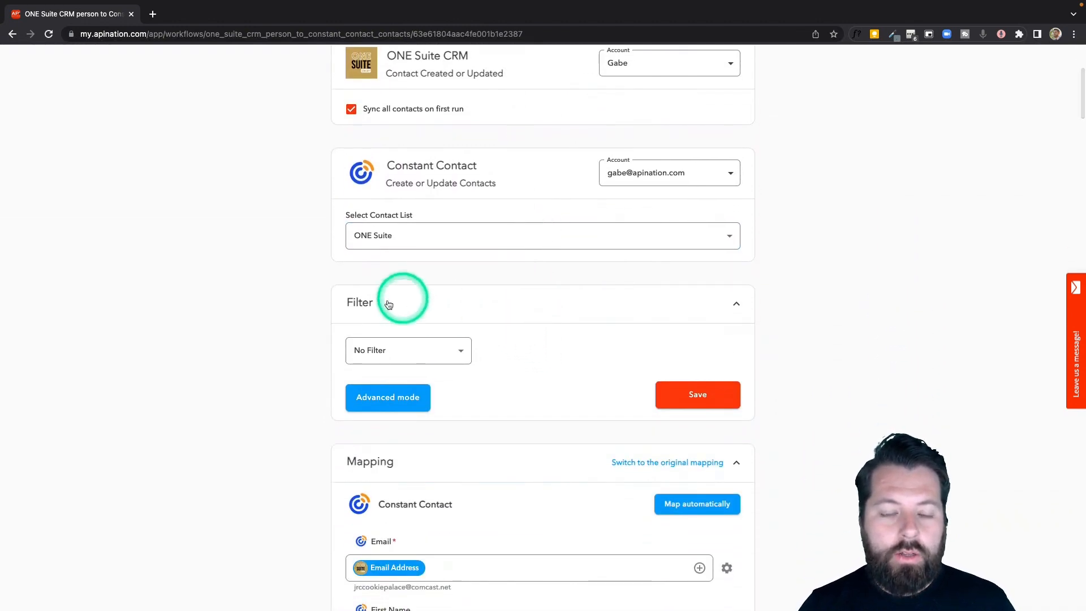
pyautogui.click(454, 349)
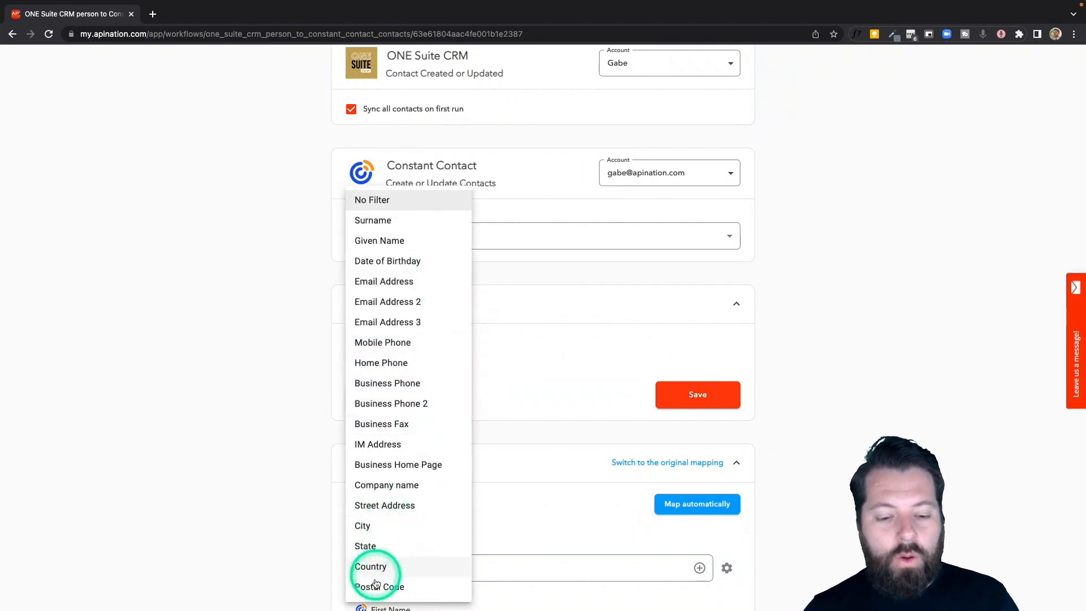
pyautogui.click(373, 530)
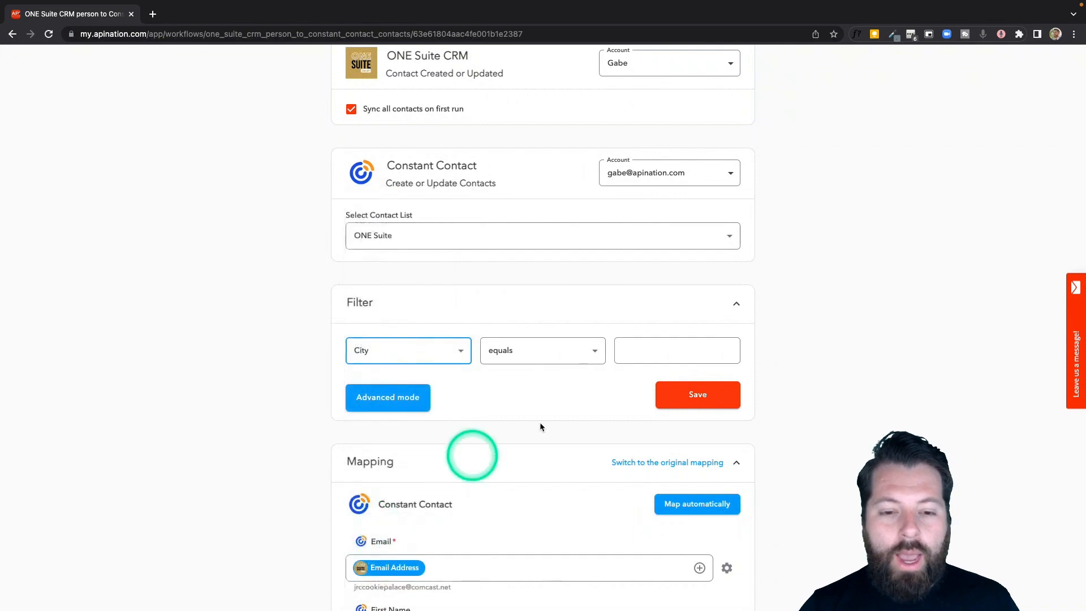
pyautogui.click(596, 348)
pyautogui.click(533, 473)
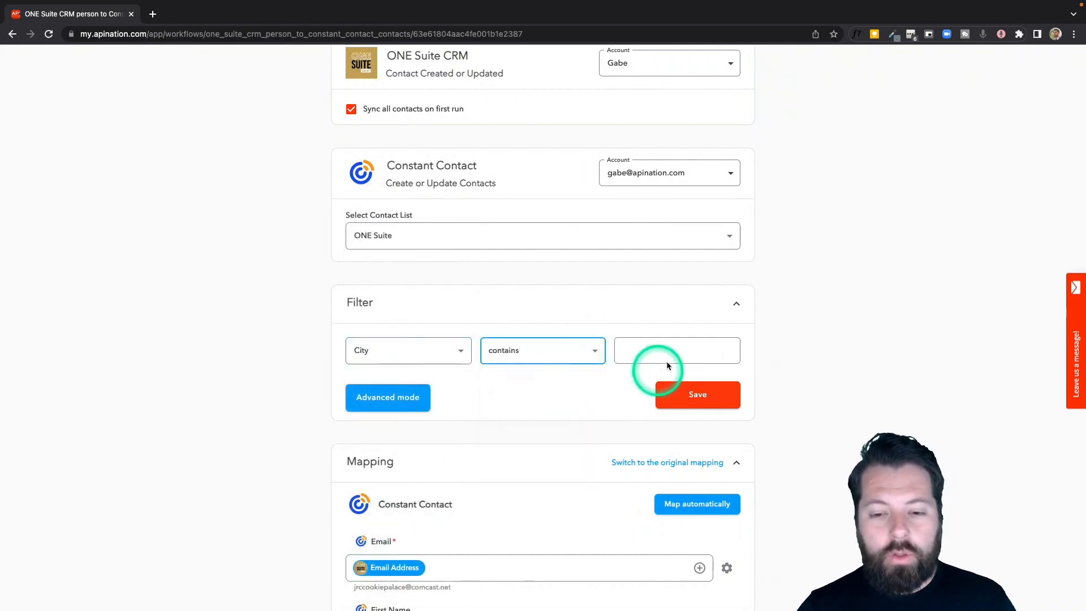
pyautogui.click(669, 357)
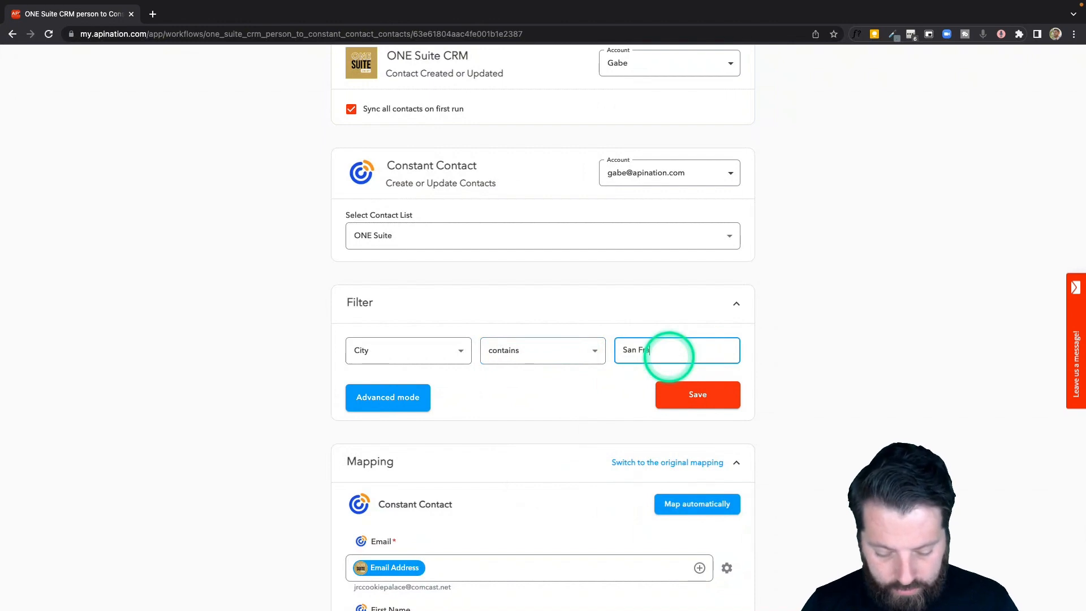
pyautogui.write('San Francisco')
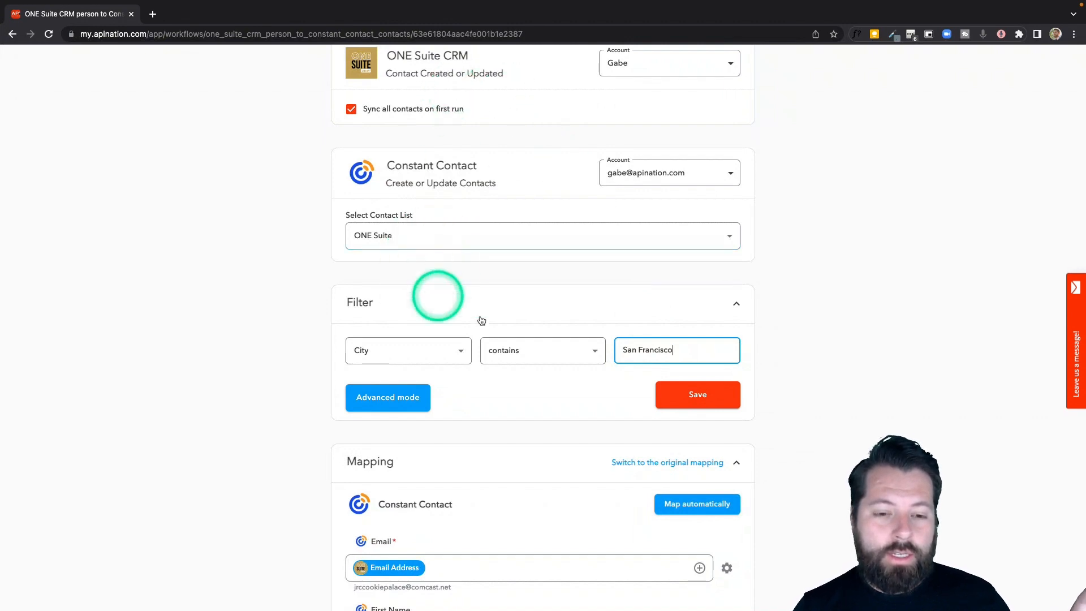
# - Remove the City condition by setting the sync filter back to No Filter
pyautogui.click(459, 355)
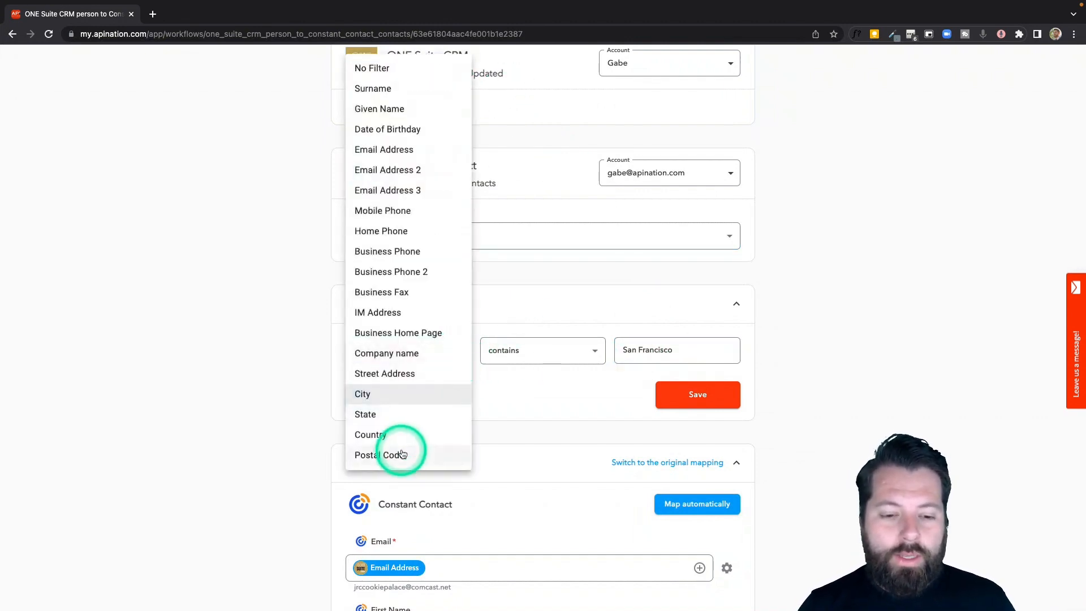
pyautogui.click(544, 408)
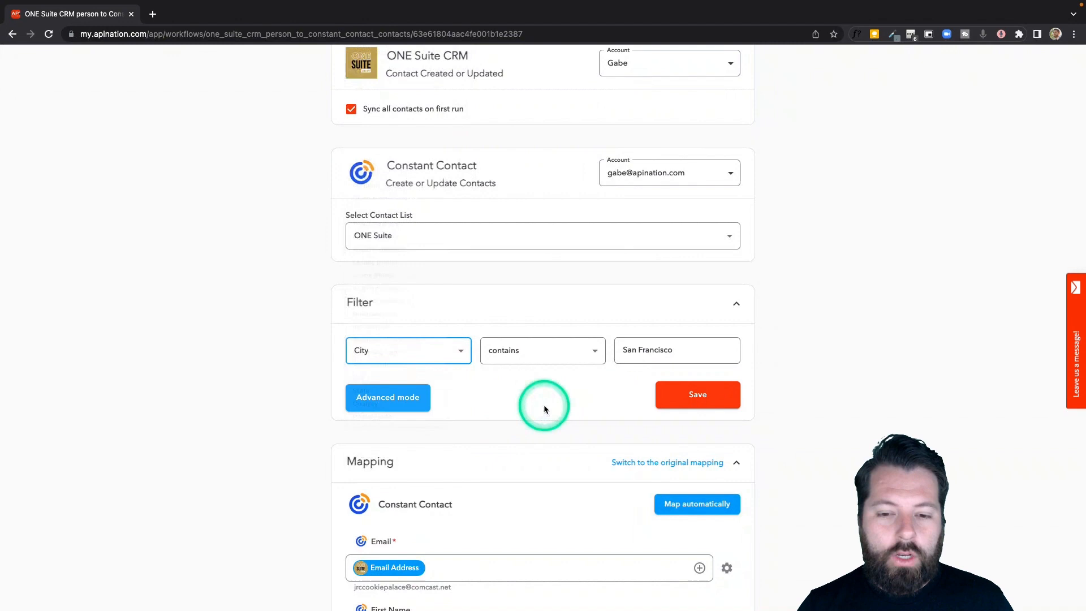
pyautogui.click(458, 355)
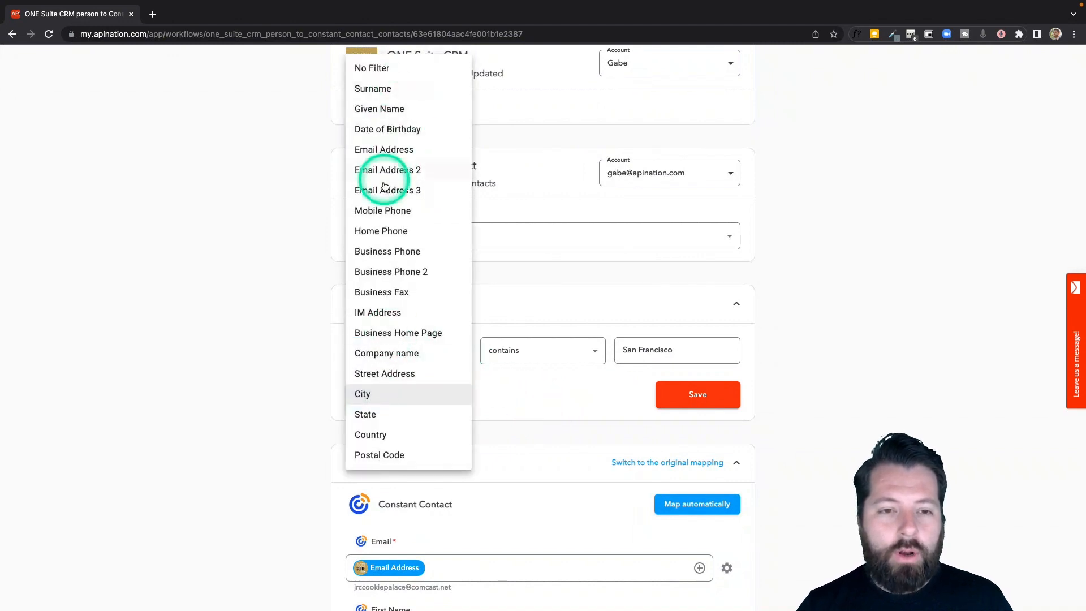
pyautogui.click(388, 76)
# - Map the Constant Contact Company field to the Company name field from ONE Suite CRM
pyautogui.scroll(-5, 531, 426)
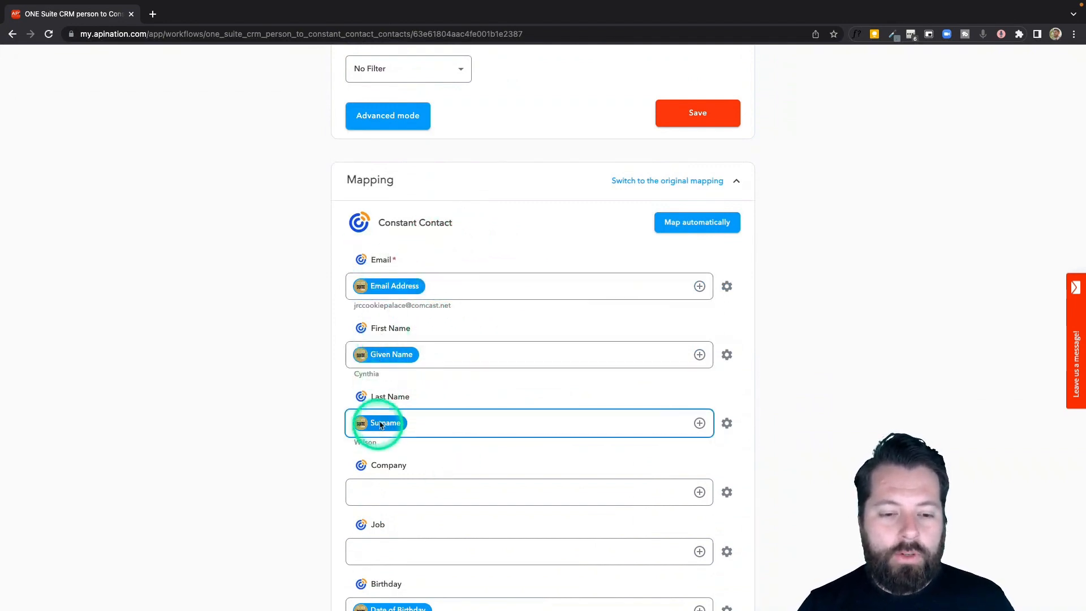
pyautogui.scroll(-1, 414, 441)
pyautogui.scroll(-5, 414, 441)
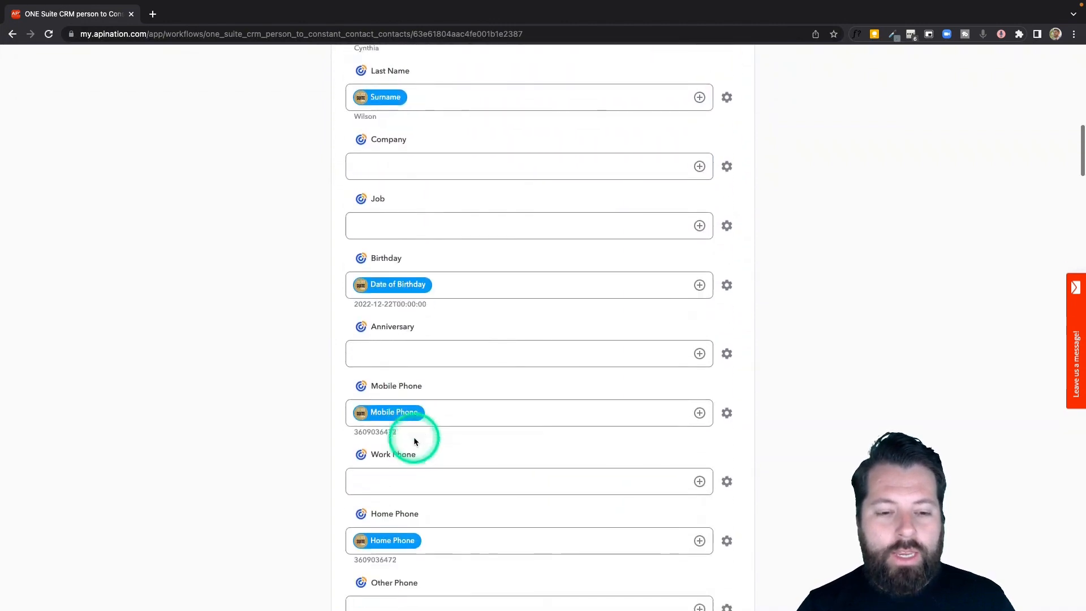
pyautogui.click(699, 166)
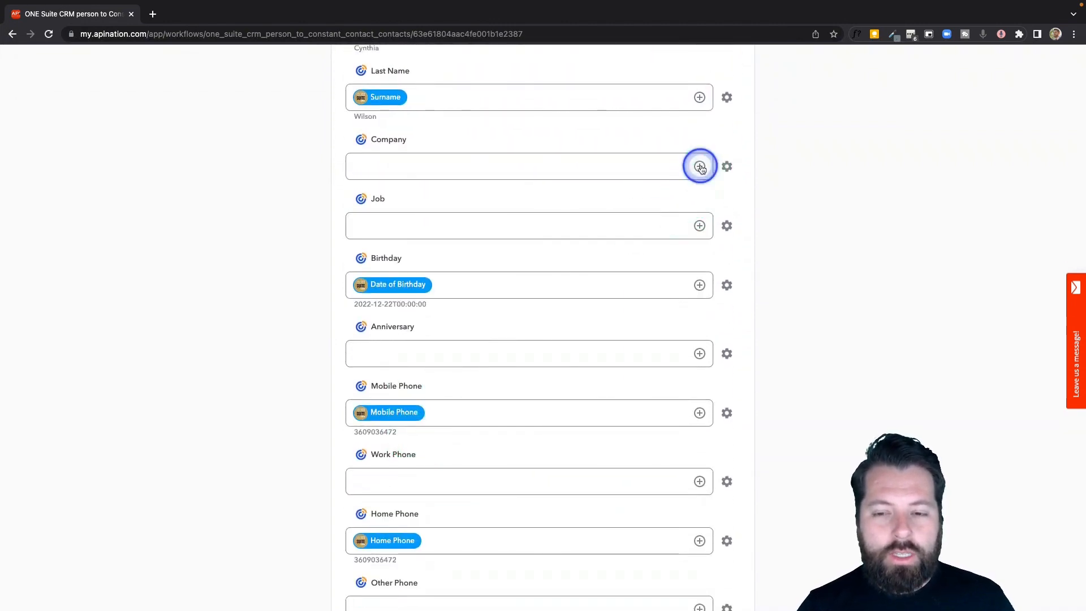
pyautogui.click(549, 199)
pyautogui.write('com')
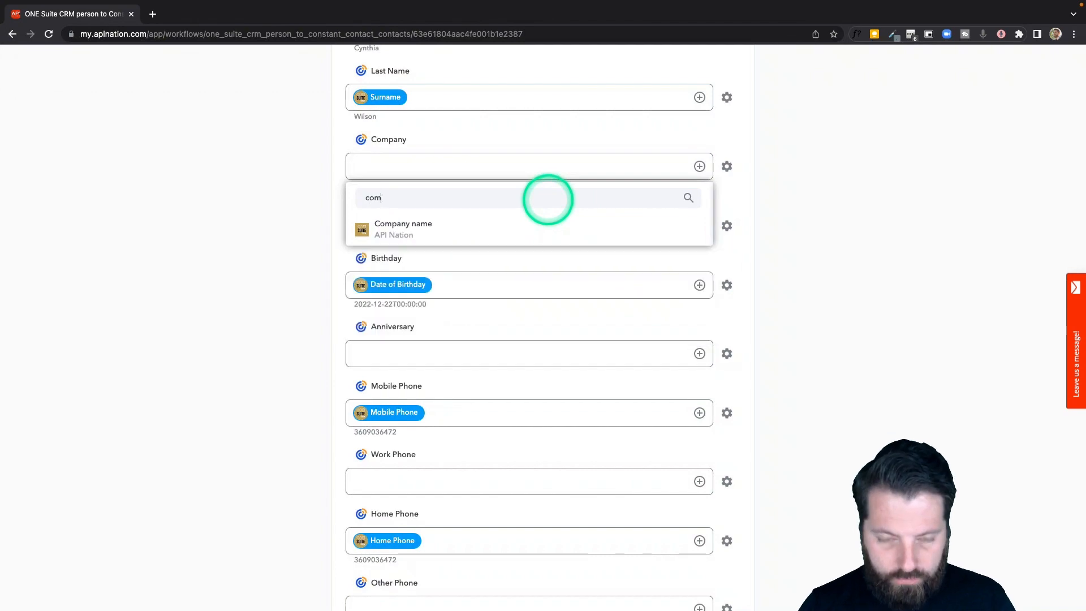
pyautogui.write('p')
pyautogui.click(516, 230)
# - Review the Constant Contact field mapping, including the job, birthday, anniversary and phone fields, along with the sync's filter and list settings
pyautogui.scroll(-4, 516, 278)
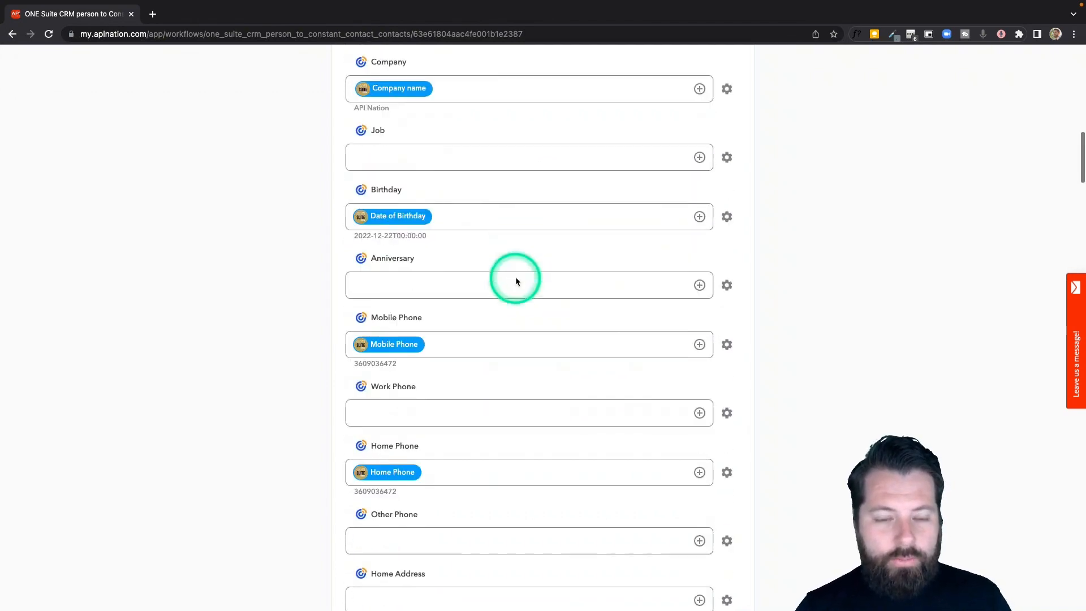
pyautogui.scroll(-5, 516, 281)
pyautogui.scroll(20, 516, 285)
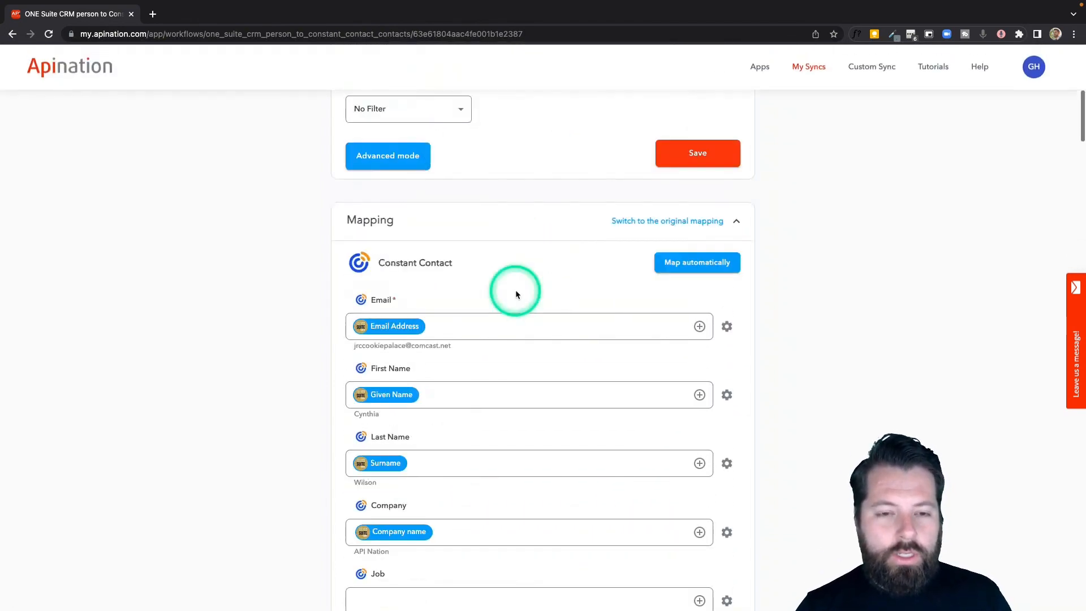
pyautogui.scroll(-5, 516, 293)
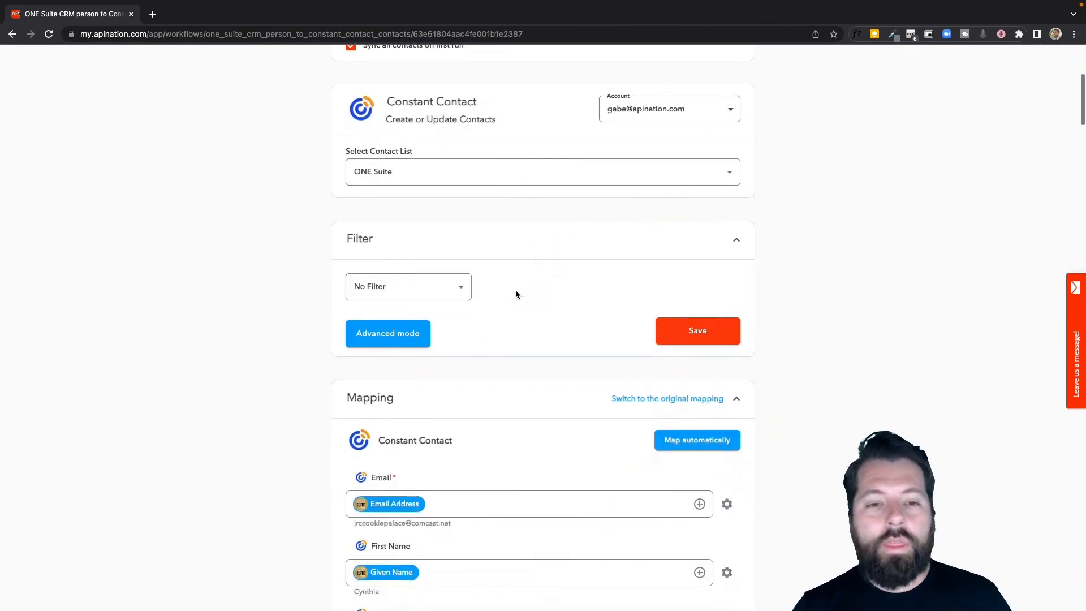
pyautogui.scroll(-6, 516, 293)
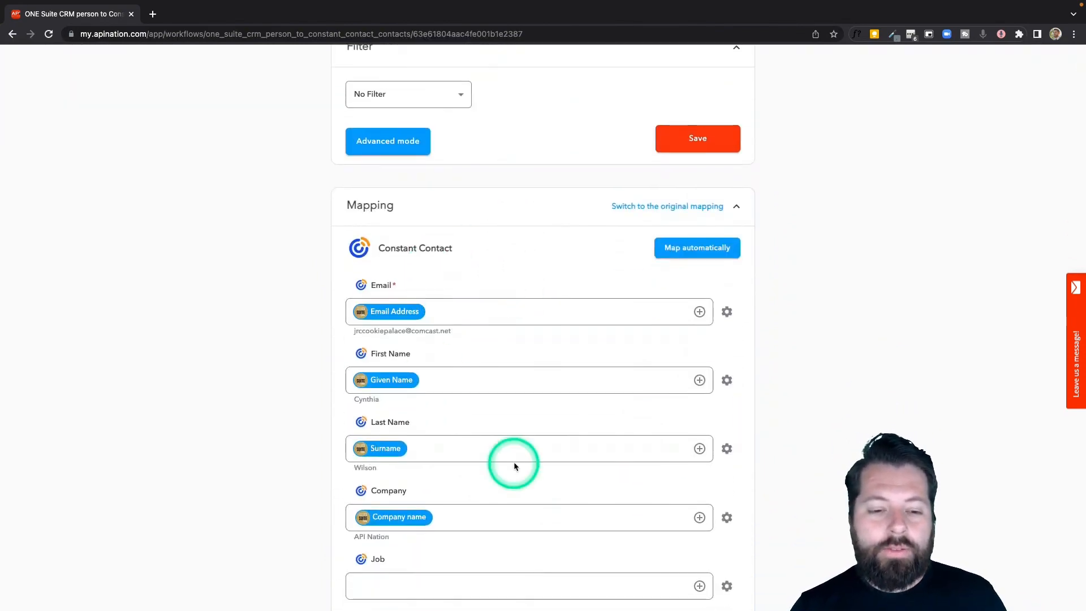
pyautogui.scroll(-2, 452, 464)
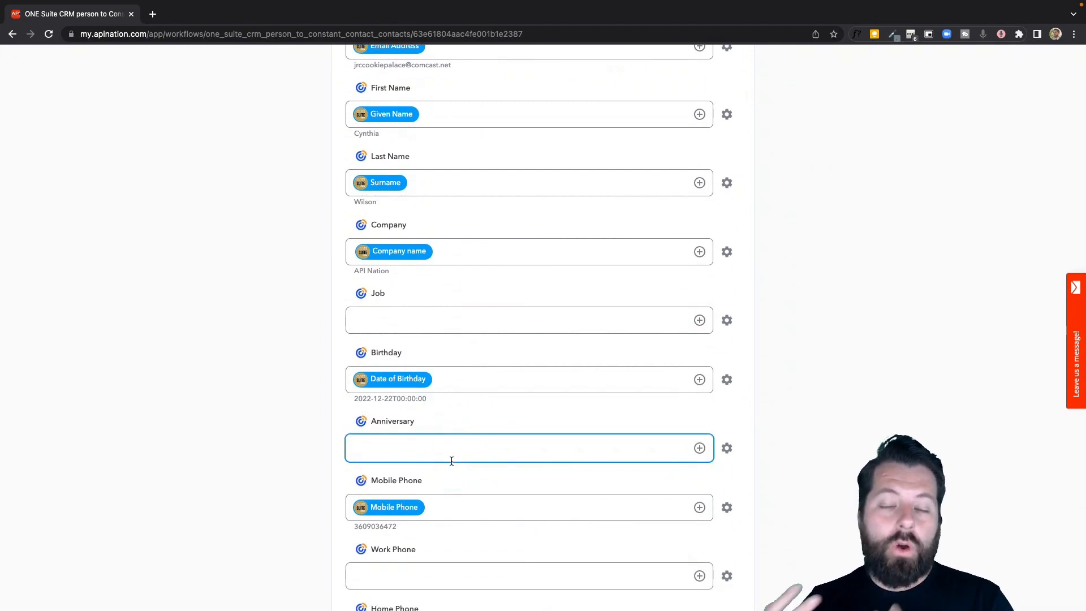
pyautogui.scroll(-2, 504, 347)
pyautogui.scroll(2, 504, 346)
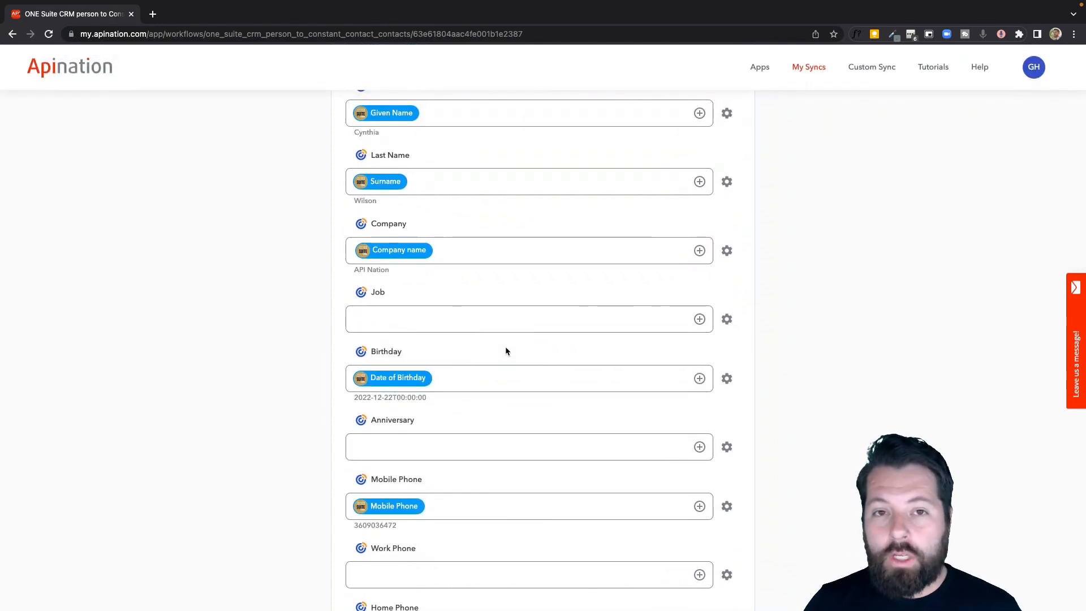
pyautogui.click(520, 330)
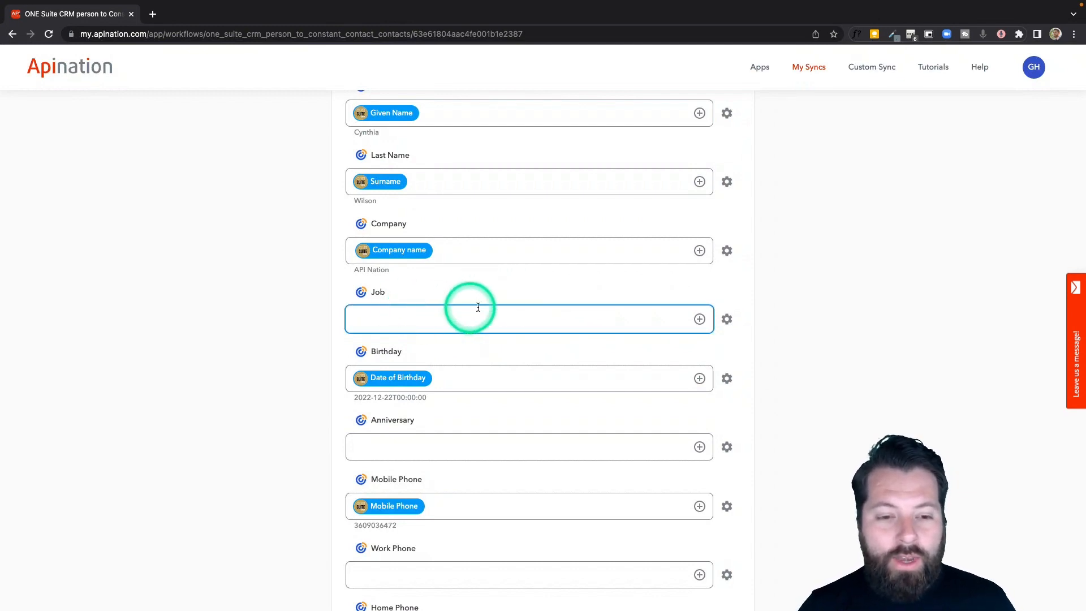
# - Activate the ONE Suite CRM person to Constant Contact contacts sync
pyautogui.scroll(-1, 453, 326)
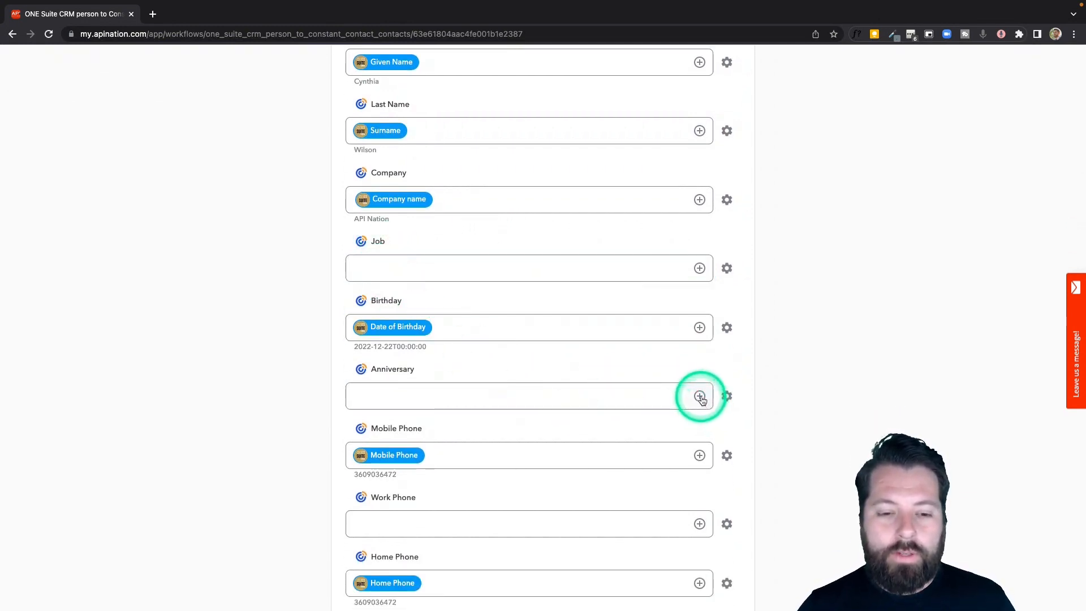
pyautogui.scroll(20, 700, 396)
pyautogui.click(576, 209)
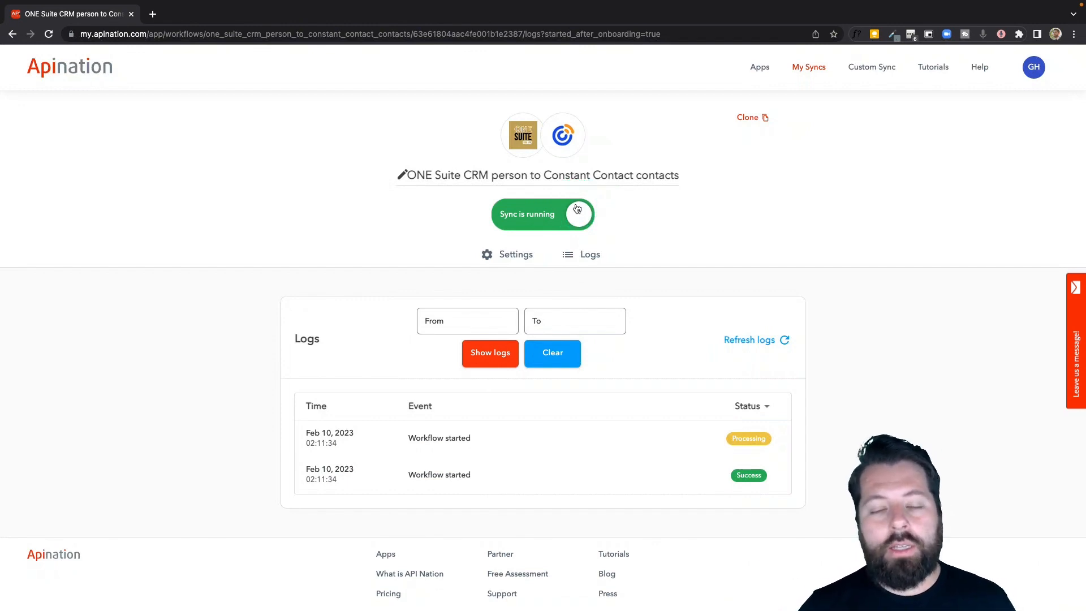
# - Open the ONE Suite CRM integrations and choose Constant Contact as the app to sync with
pyautogui.click(524, 137)
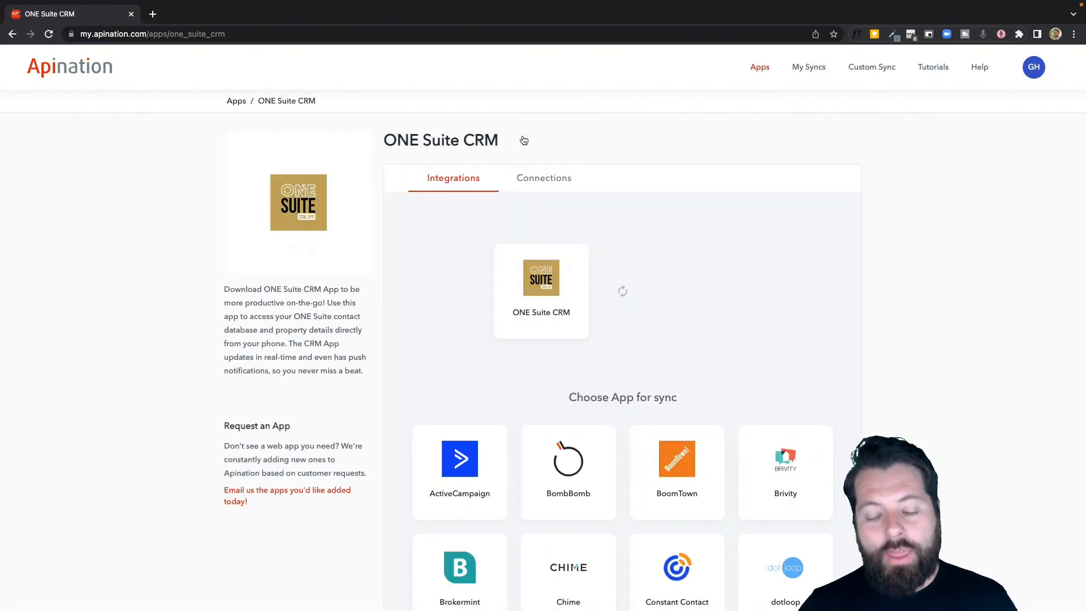
pyautogui.scroll(-1, 524, 140)
pyautogui.scroll(-4, 524, 140)
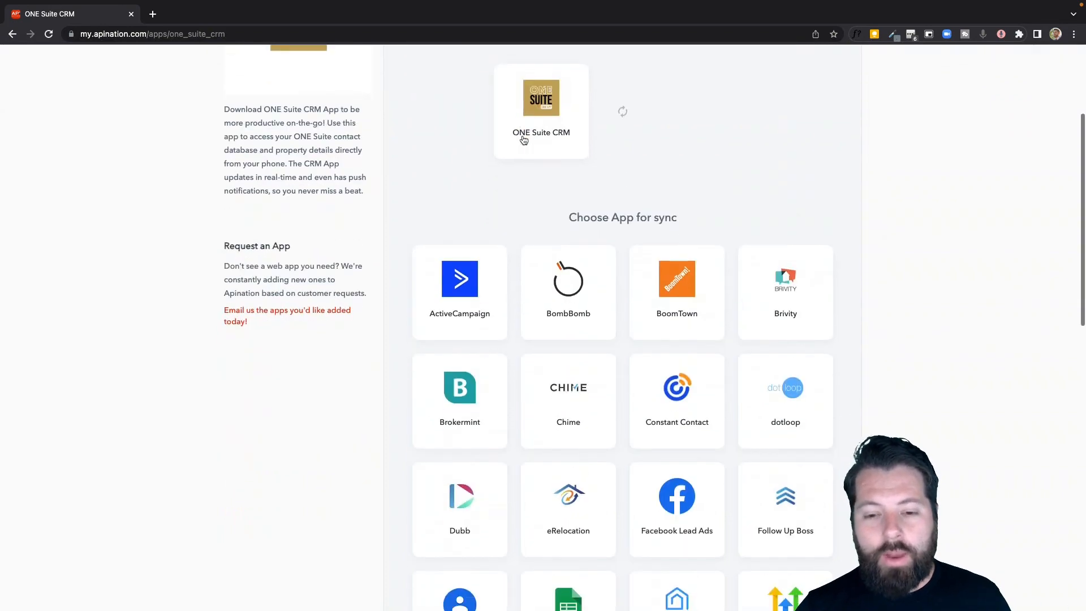
pyautogui.click(677, 388)
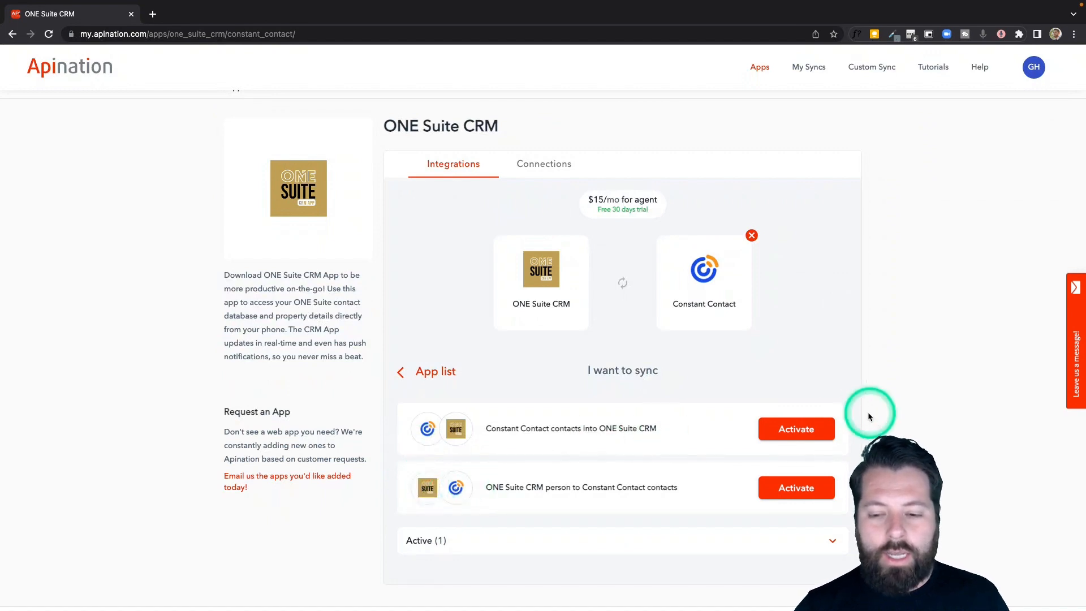
# - Start setting up the Constant Contact contacts into ONE Suite CRM sync, using the saved account connections for both apps
pyautogui.click(798, 428)
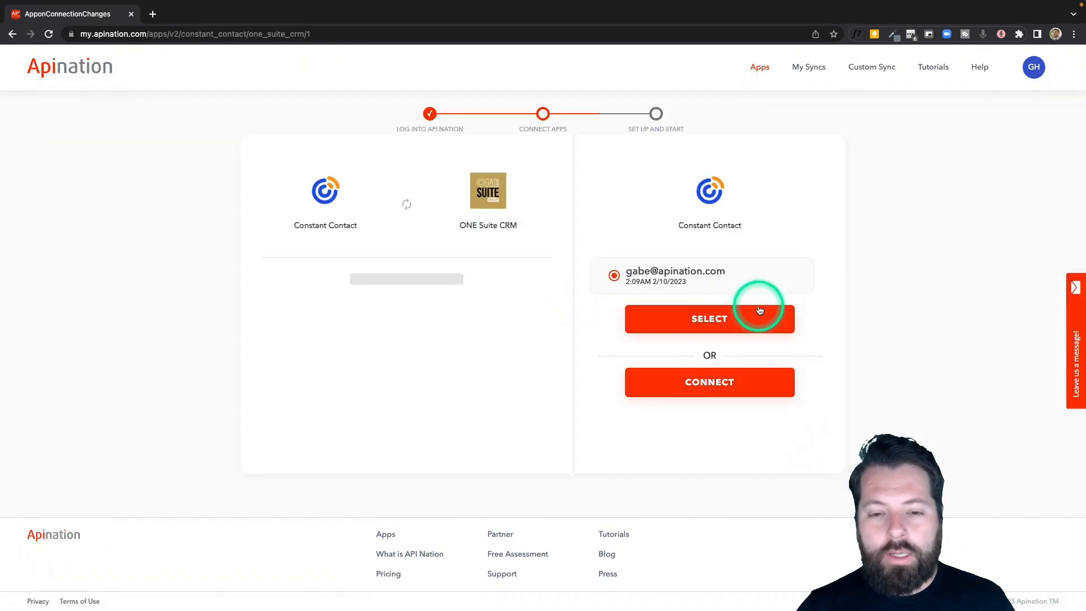
pyautogui.click(710, 327)
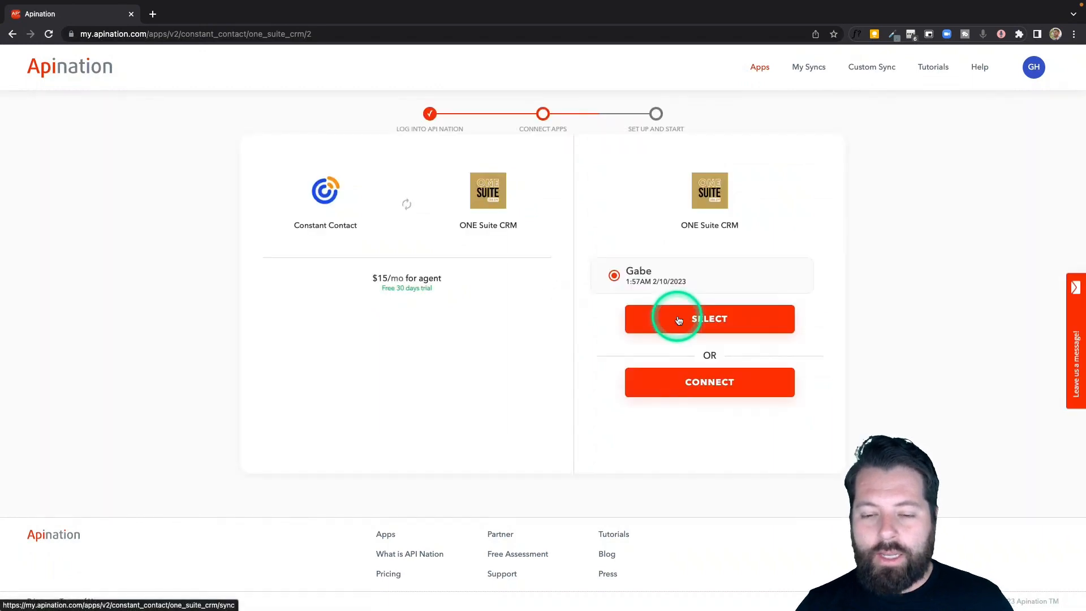
pyautogui.click(678, 320)
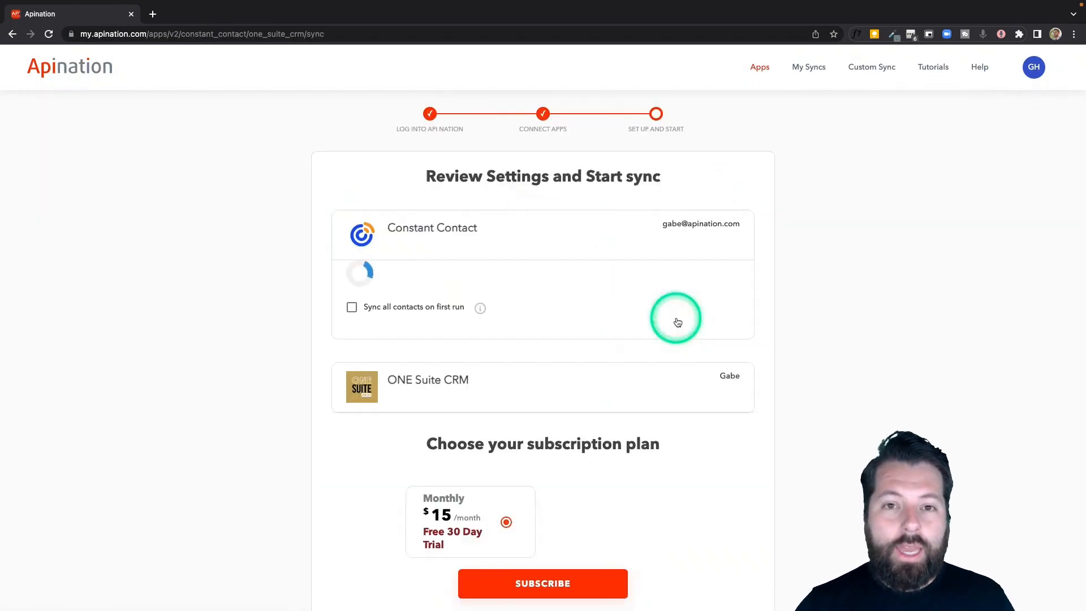
# - Choose the dotloop contact list as the source, enable syncing all contacts on first run, and subscribe to the monthly plan
pyautogui.click(398, 297)
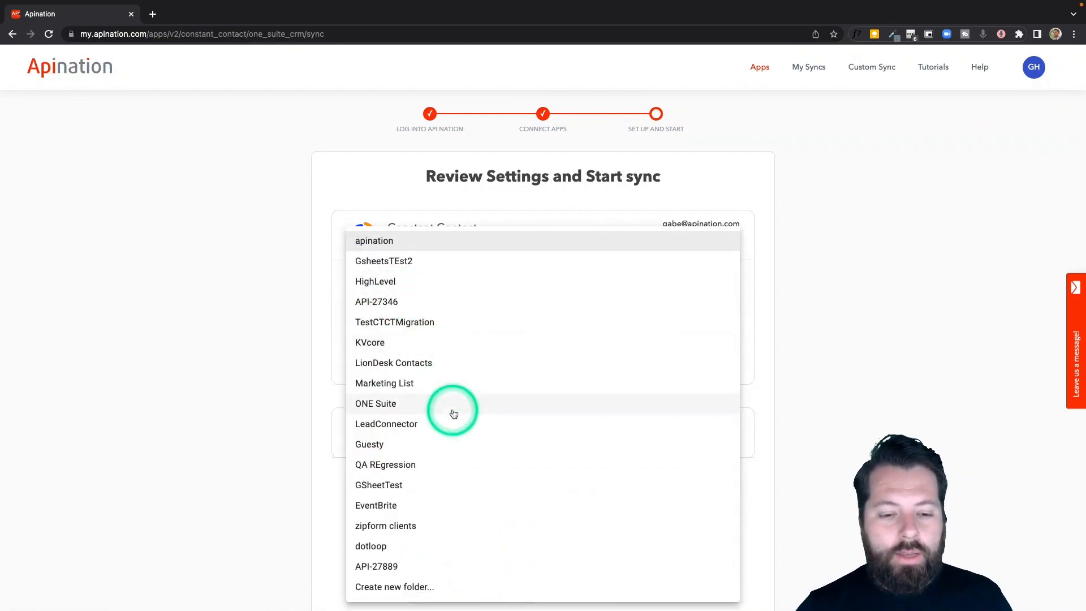
pyautogui.click(459, 544)
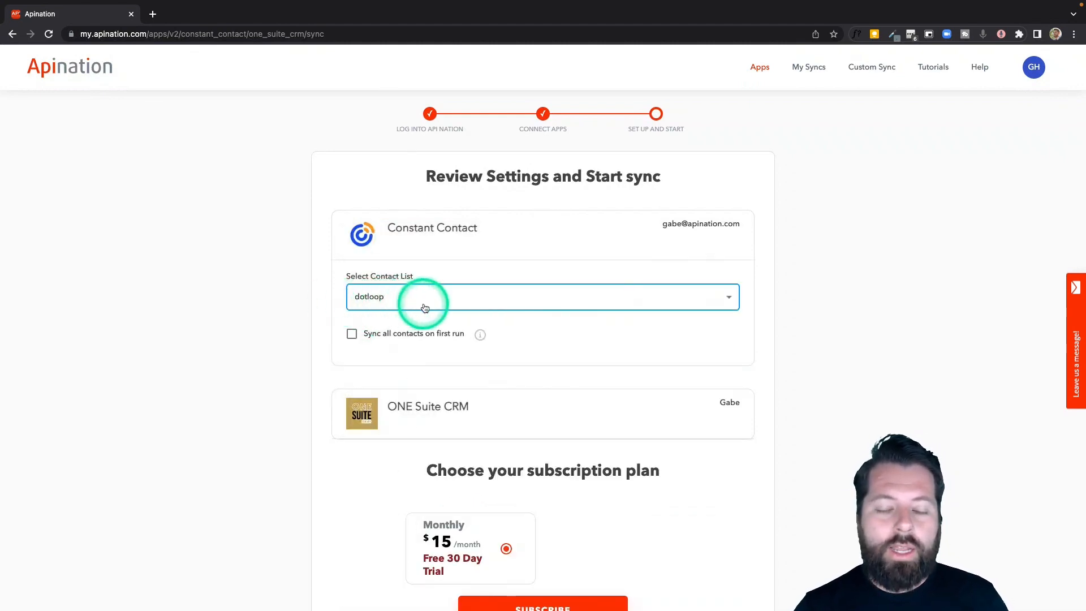
pyautogui.click(405, 333)
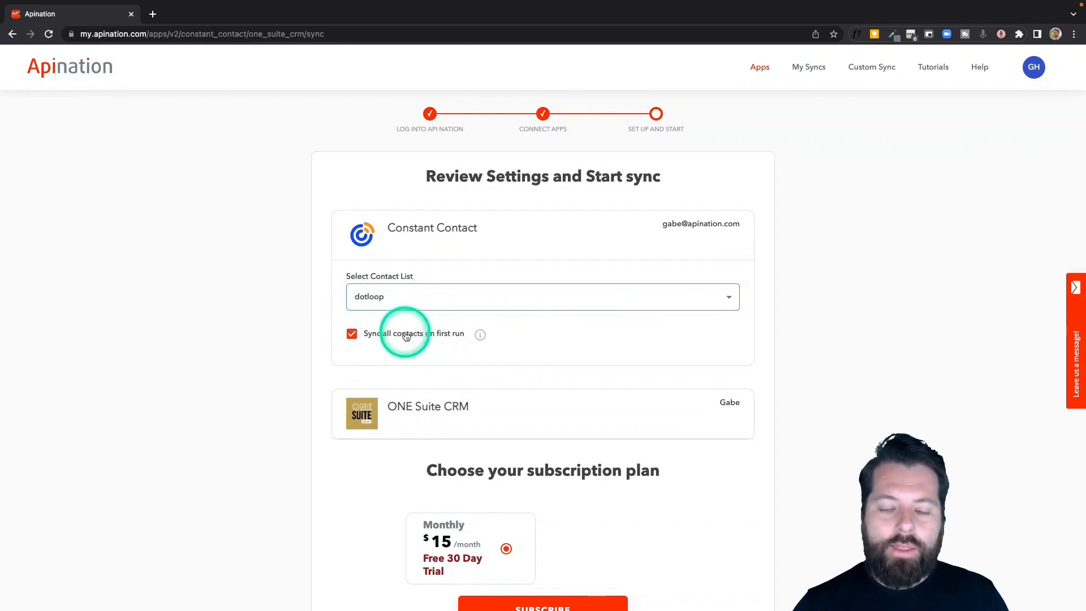
pyautogui.scroll(-5, 325, 390)
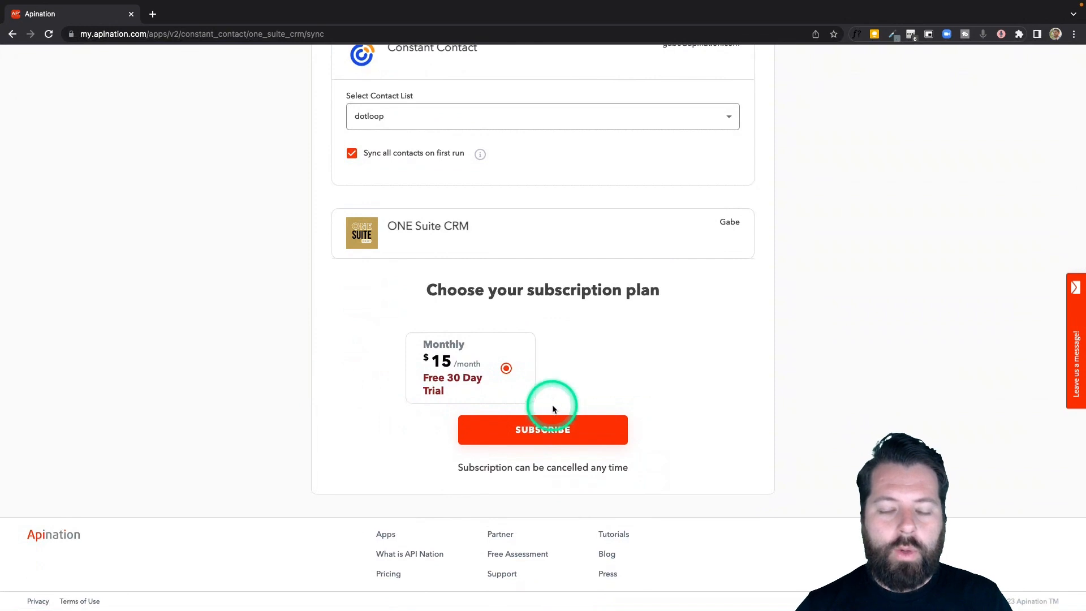
pyautogui.click(552, 433)
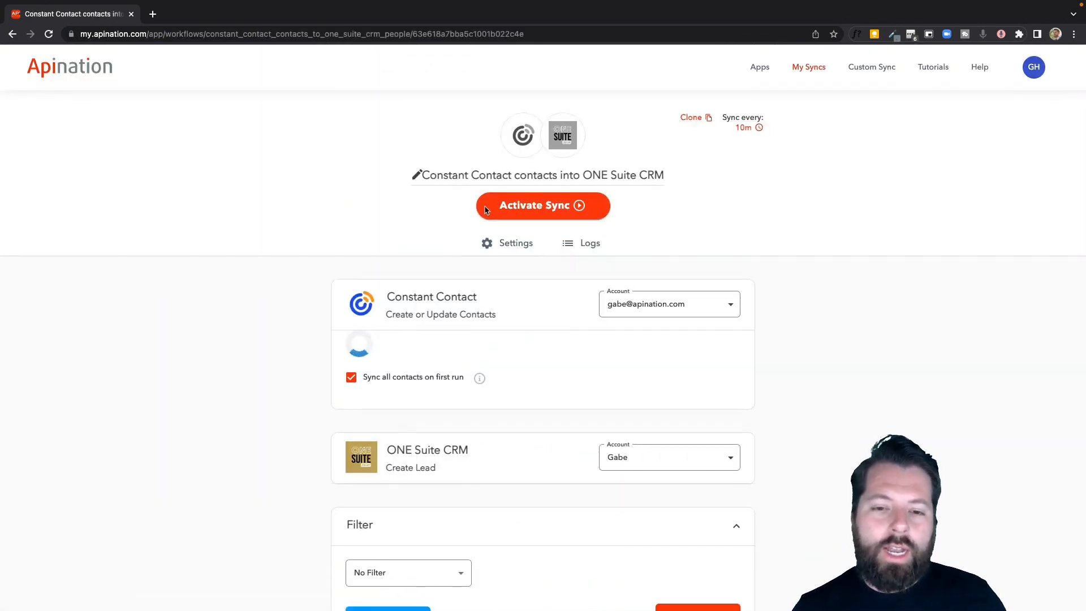
# - Check the list, filter and lead mapping settings, and activate the Constant Contact contacts into ONE Suite CRM sync
pyautogui.scroll(-2, 520, 383)
pyautogui.scroll(1, 520, 380)
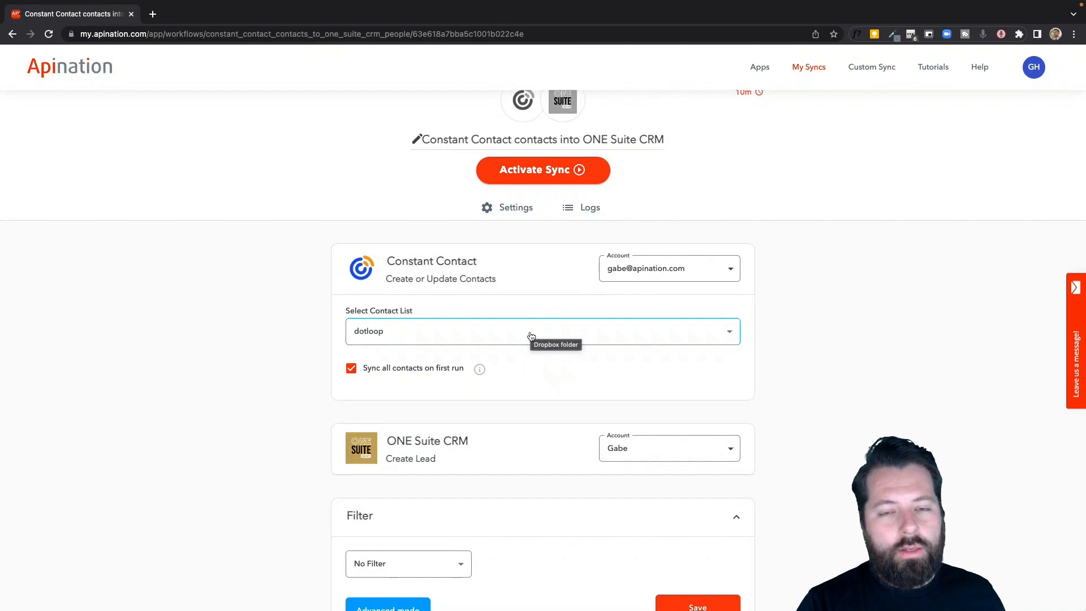
pyautogui.scroll(-3, 531, 337)
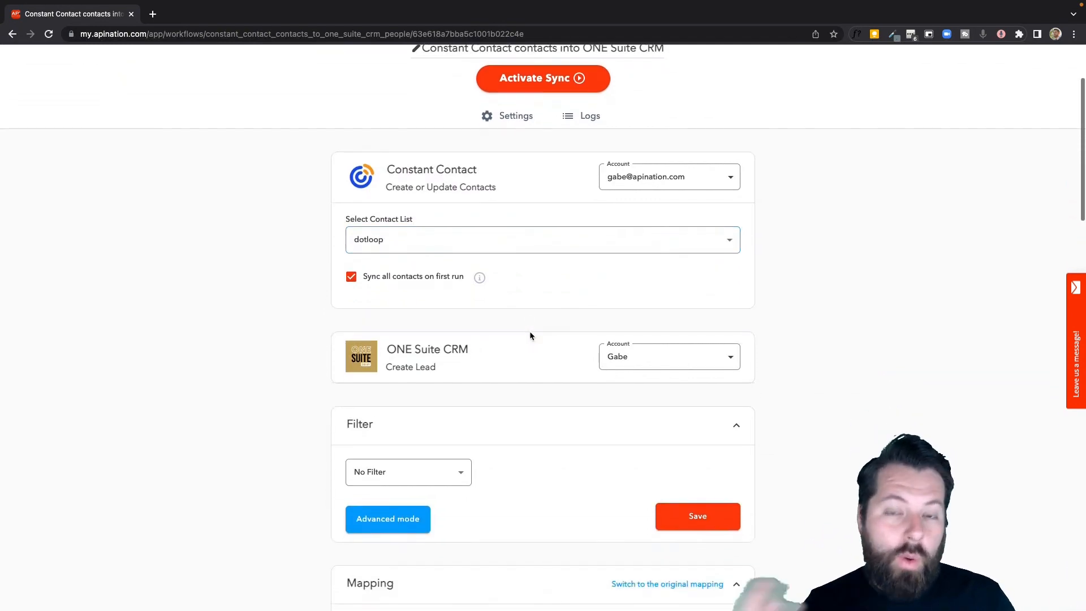
pyautogui.scroll(-8, 531, 336)
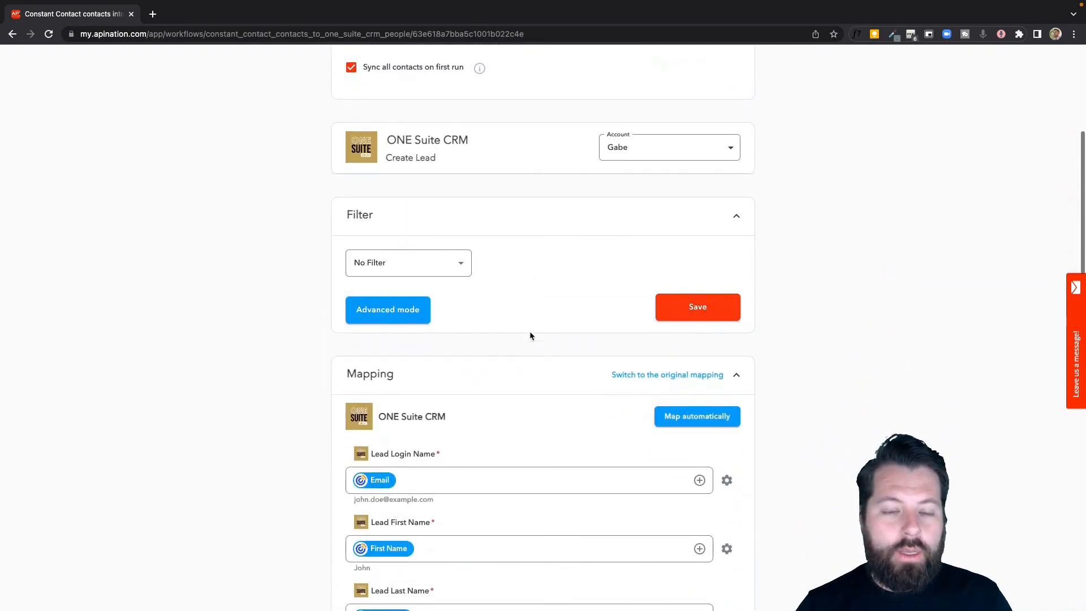
pyautogui.click(395, 201)
pyautogui.scroll(-4, 486, 339)
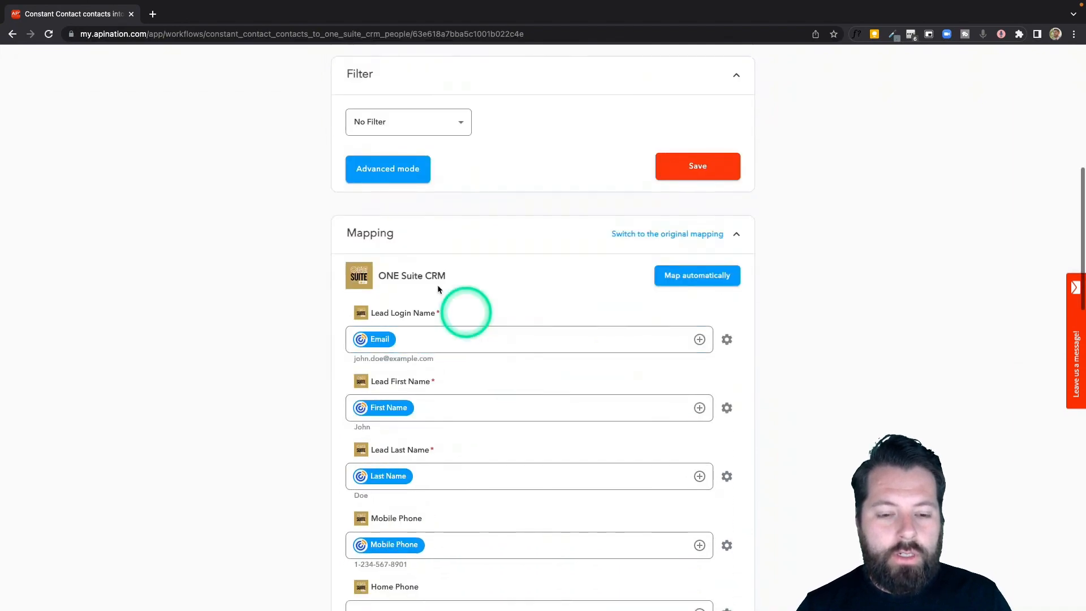
pyautogui.scroll(15, 464, 467)
pyautogui.click(534, 203)
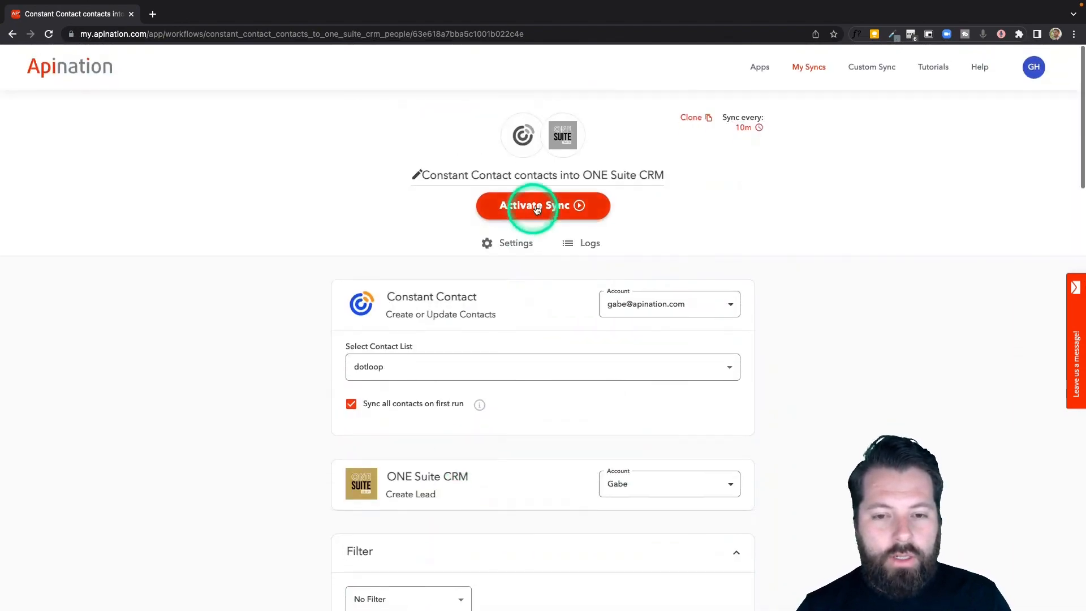
pyautogui.click(638, 604)
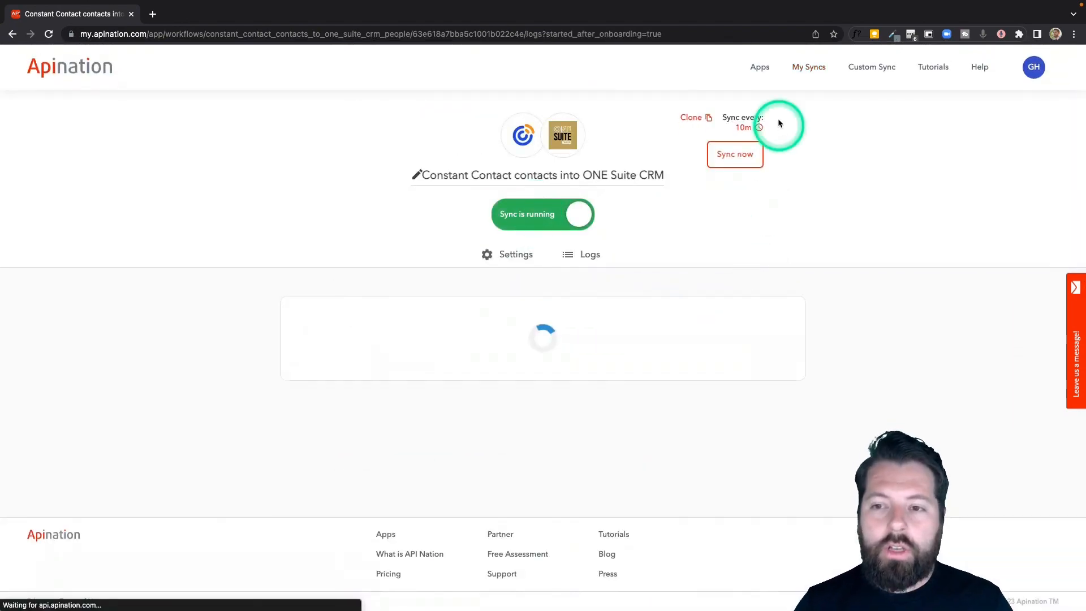
# - Open the overview of all syncs to check the two active workflows between ONE Suite CRM and Constant Contact
pyautogui.click(806, 68)
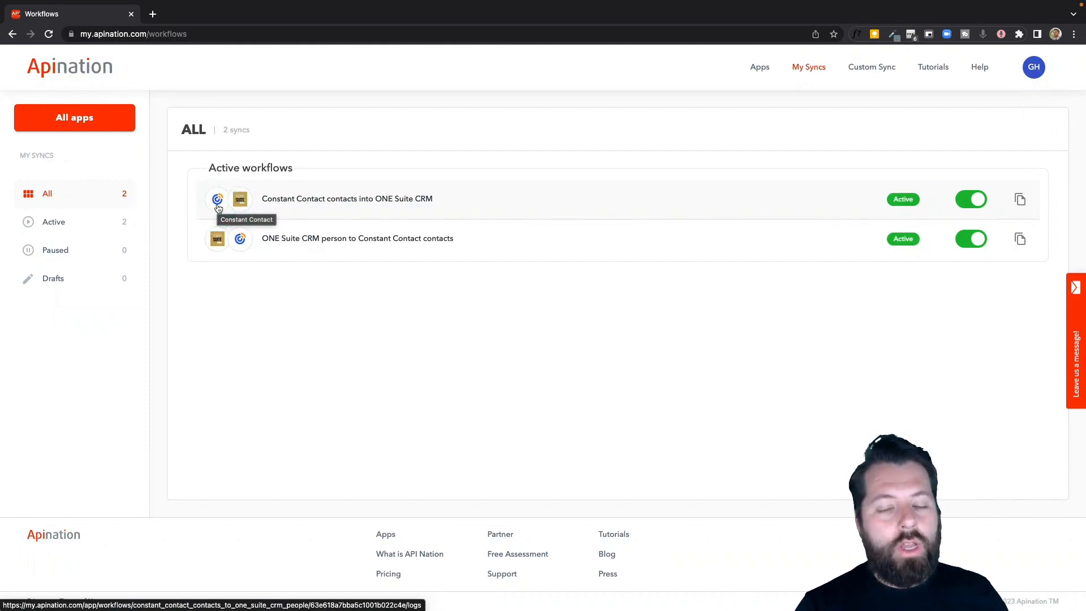
pyautogui.click(218, 255)
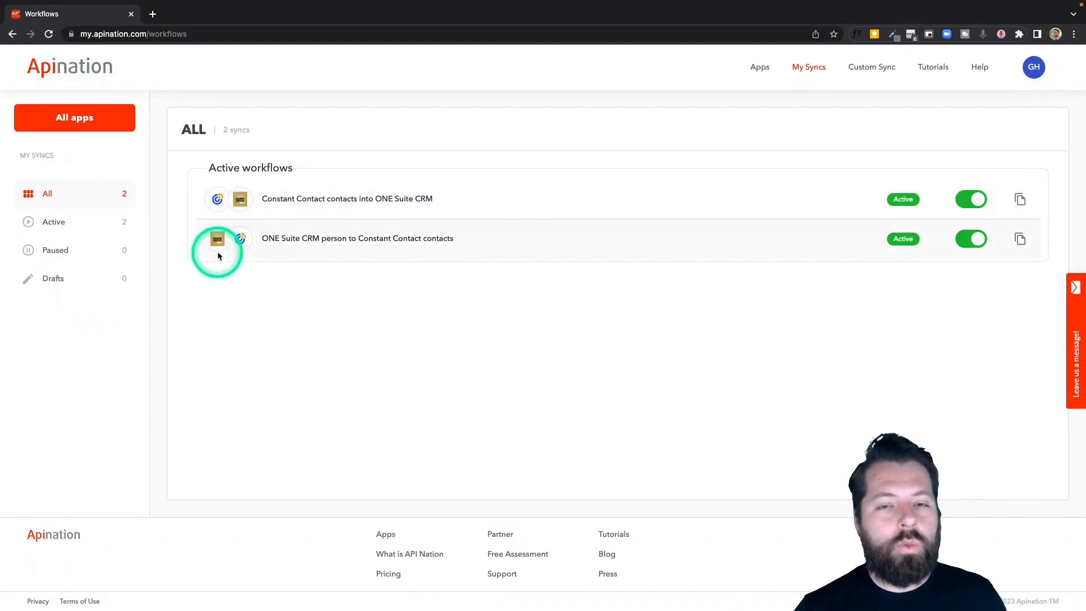